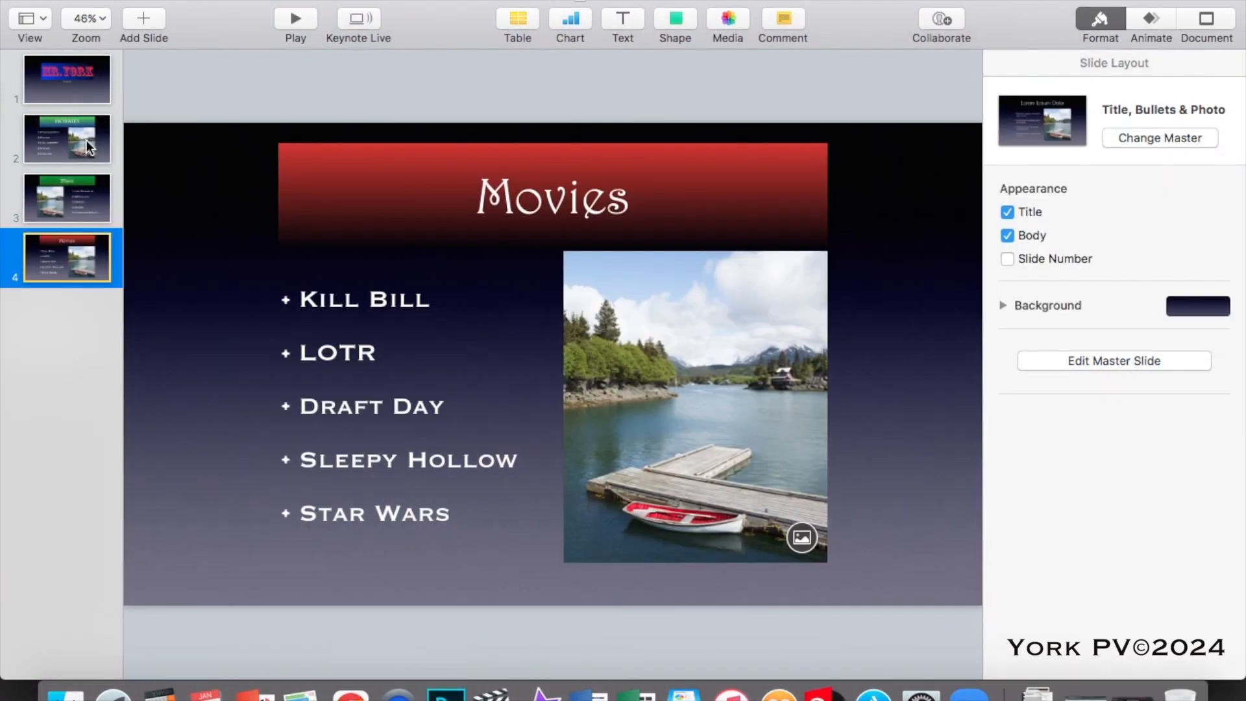
Select the Hobbies slide, switch to Google Chrome, and run a Google image search for "pearl drums" in a new browser tab
{"action": "left_click", "coordinate": [87, 140]}
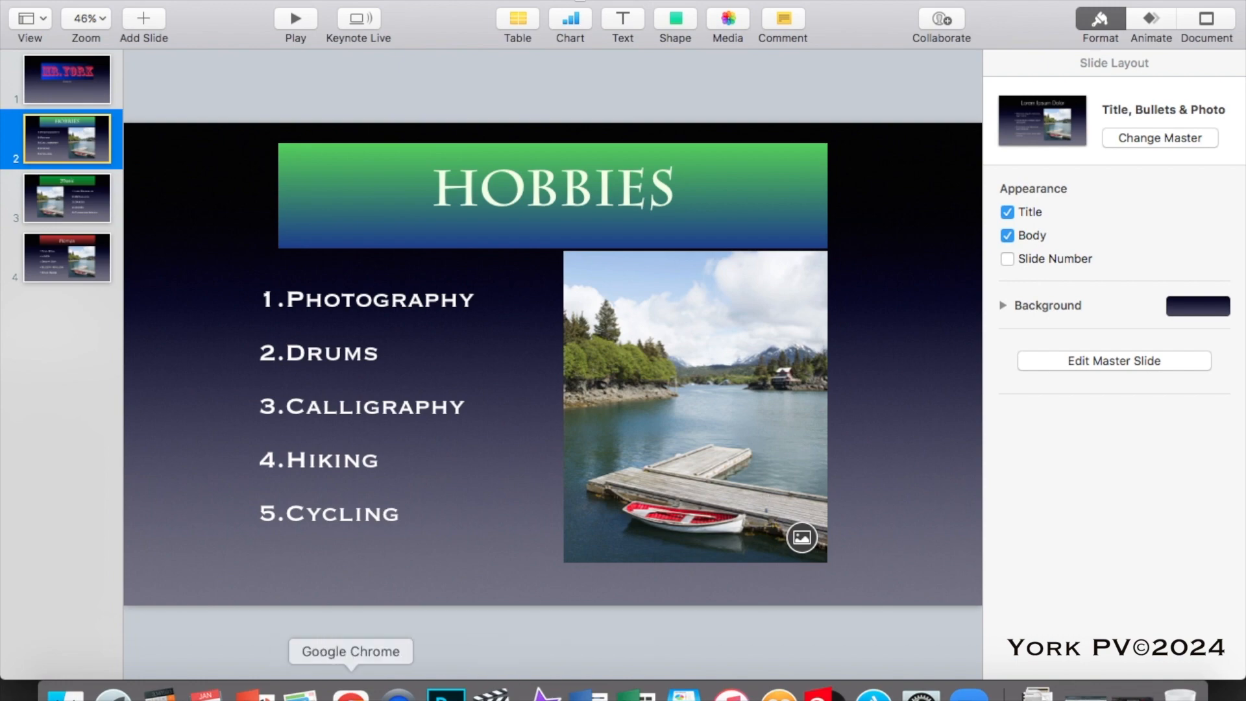
{"action": "left_click", "coordinate": [350, 693]}
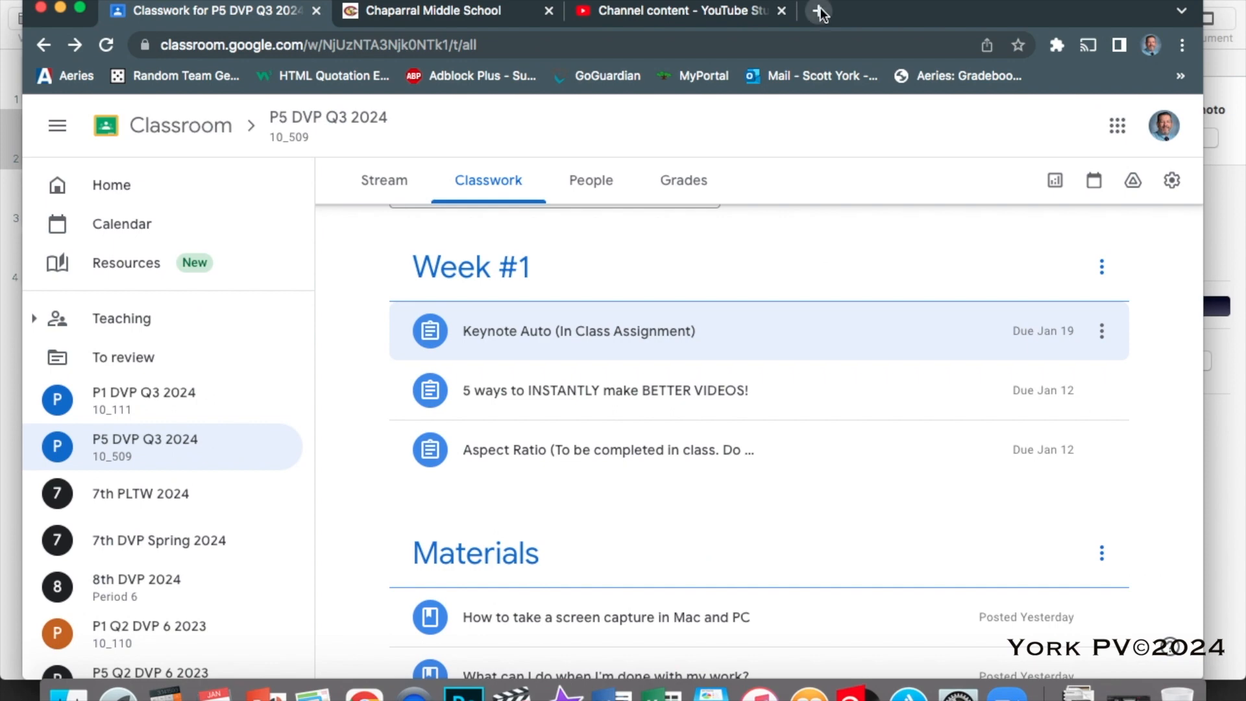
{"action": "left_click", "coordinate": [819, 10]}
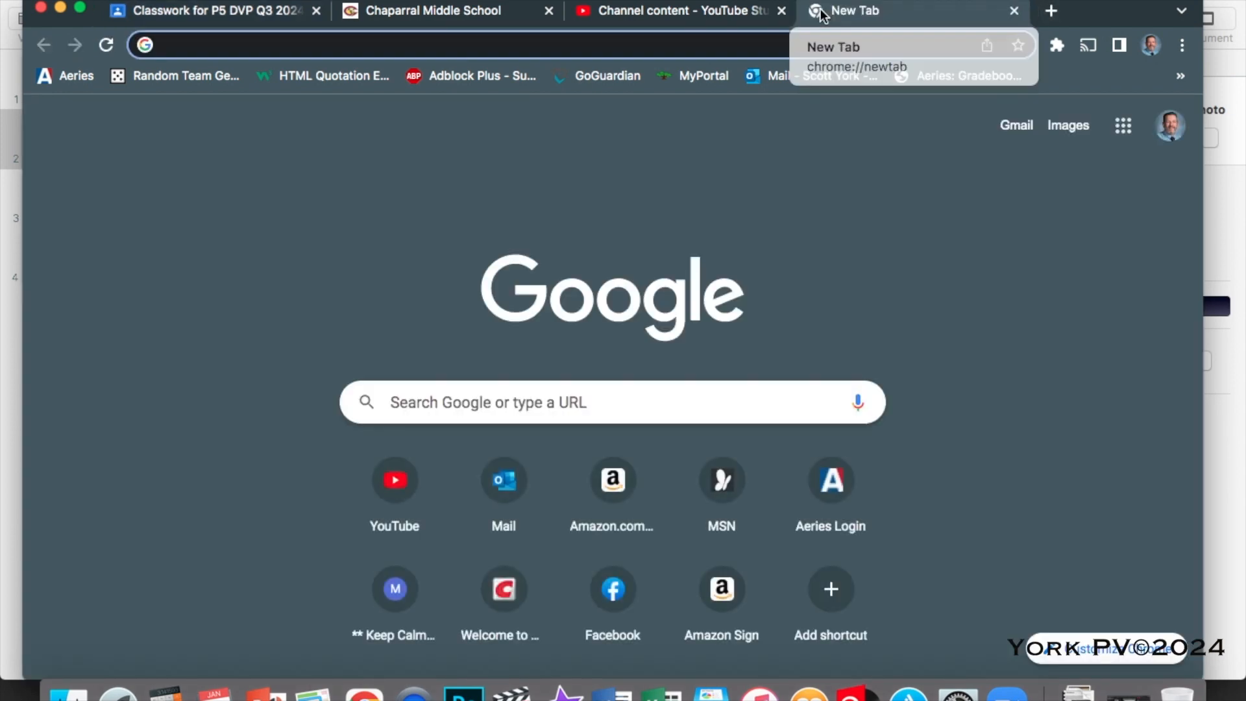
{"action": "type", "text": "drum"}
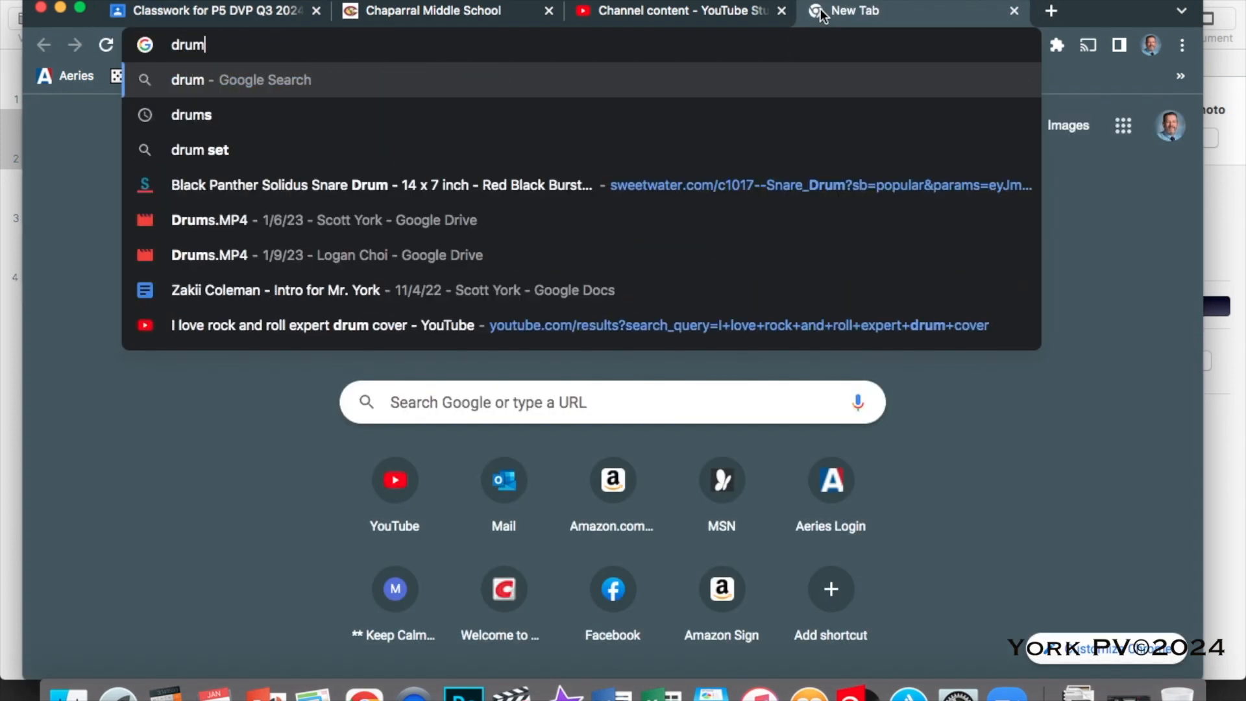
{"action": "type", "text": "s"}
{"action": "key", "text": "Left"}
{"action": "key", "text": "Left"}
{"action": "key", "text": "Left"}
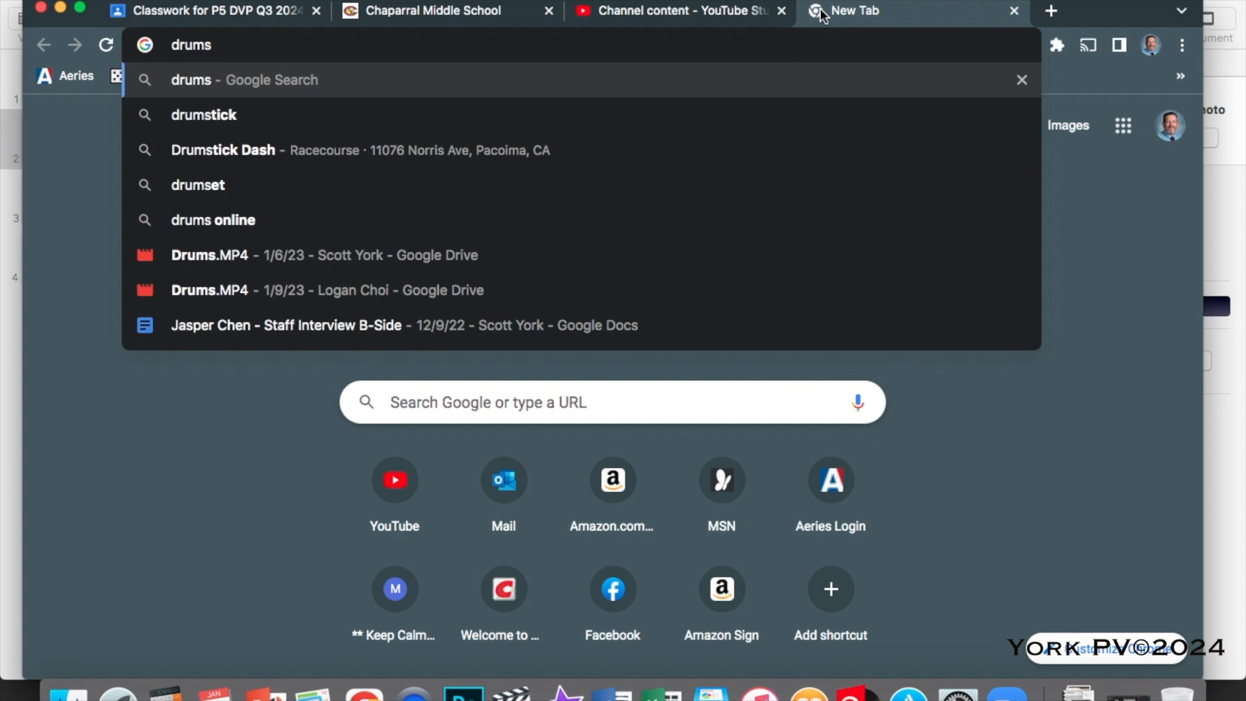
{"action": "type", "text": "pearl"}
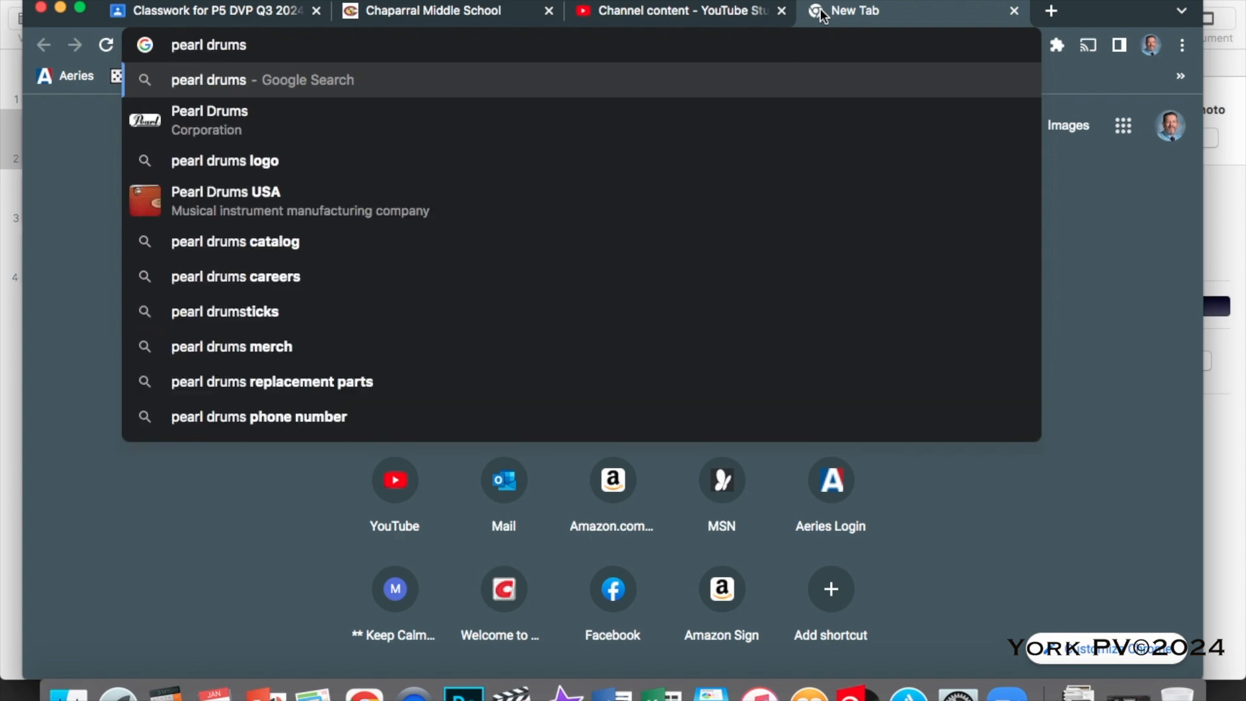
{"action": "key", "text": "Return"}
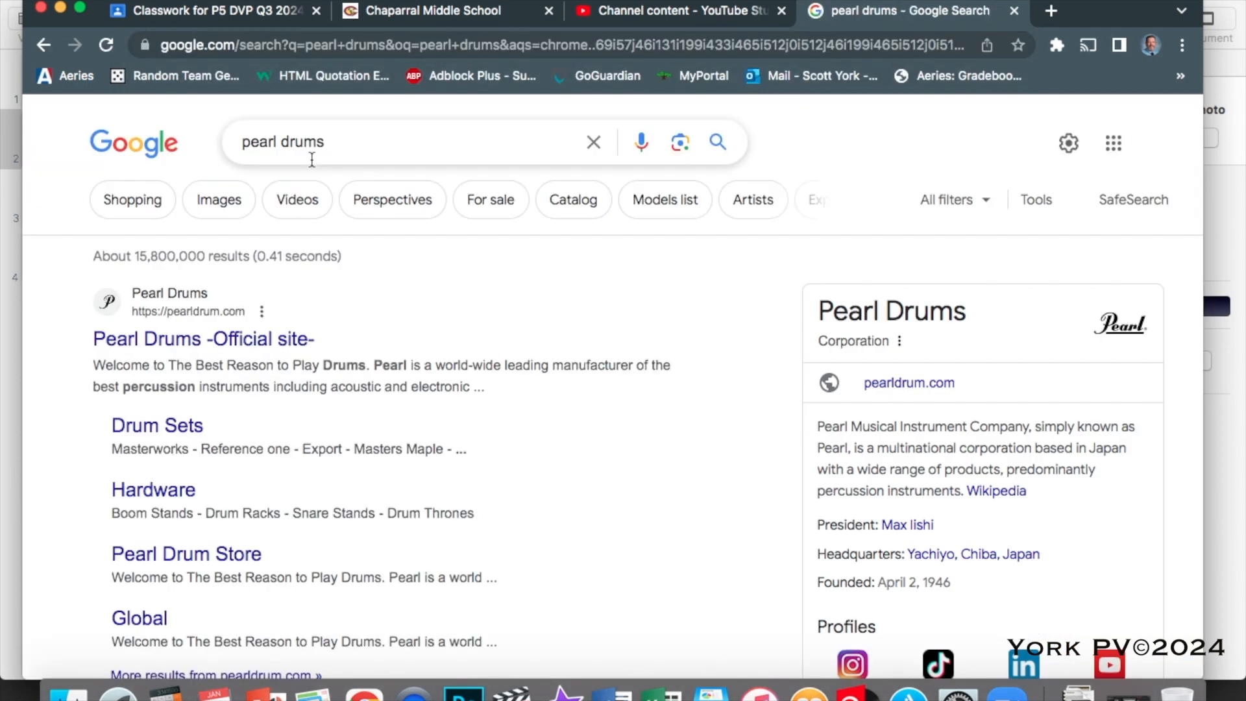
{"action": "left_click", "coordinate": [219, 205]}
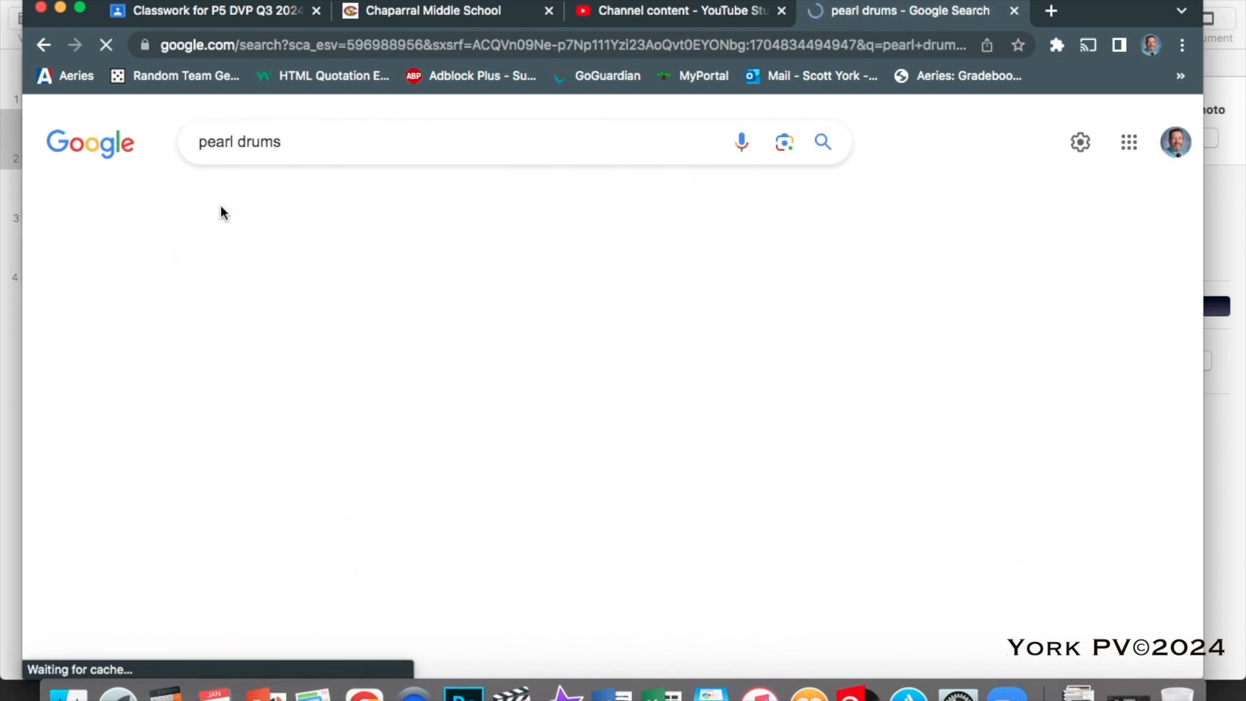
Look through the pearl drums image results for a drum kit photo that suits the Hobbies slide
{"action": "scroll", "coordinate": [663, 412], "scroll_direction": "down", "scroll_amount": 3}
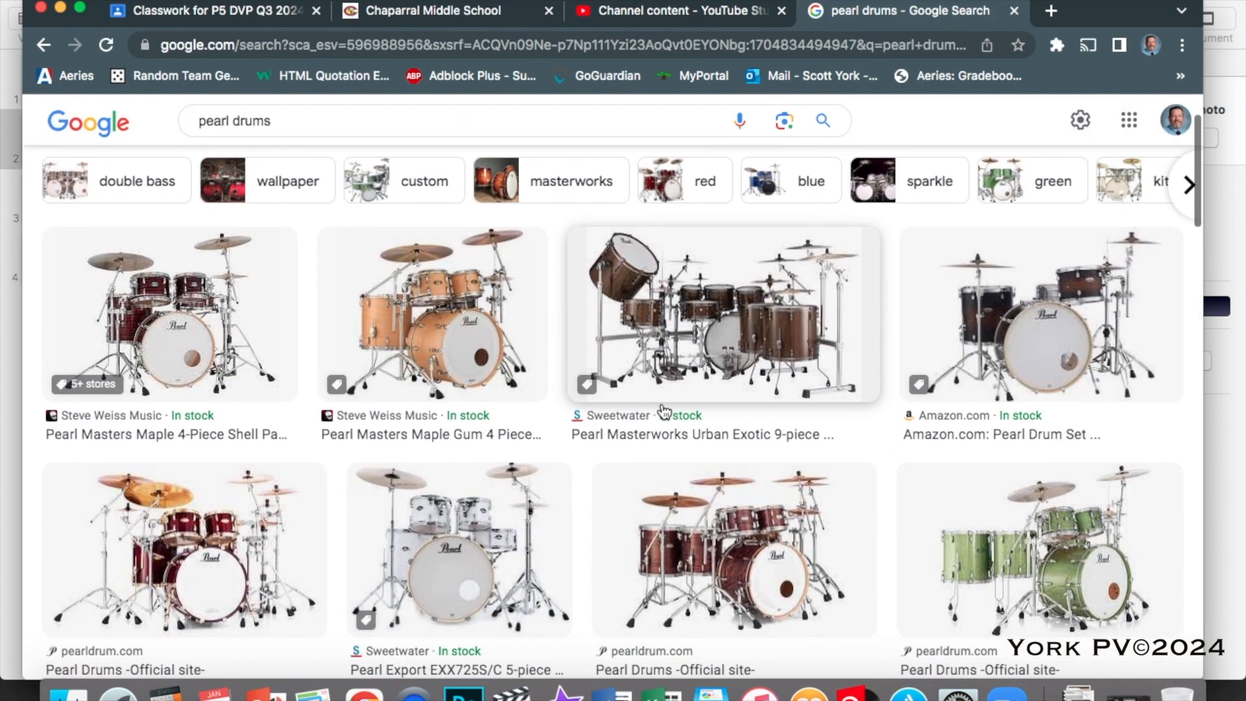
{"action": "scroll", "coordinate": [663, 412], "scroll_direction": "down", "scroll_amount": 2}
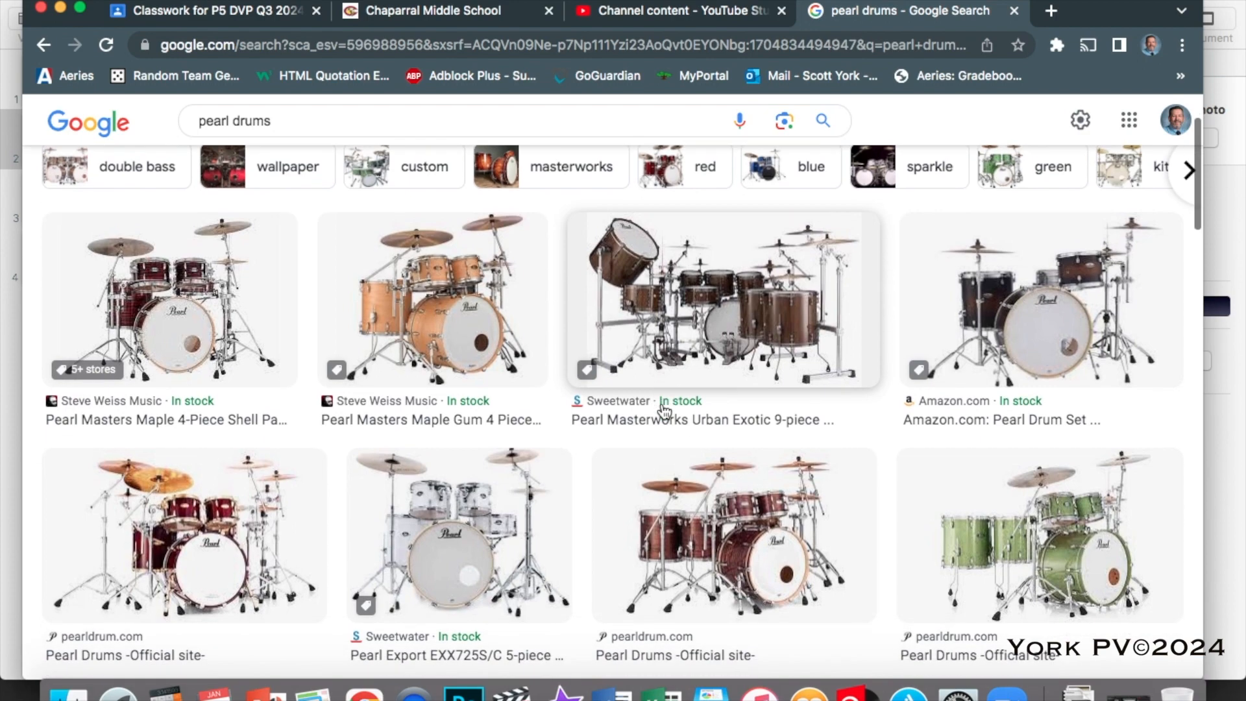
{"action": "scroll", "coordinate": [663, 412], "scroll_direction": "down", "scroll_amount": 6}
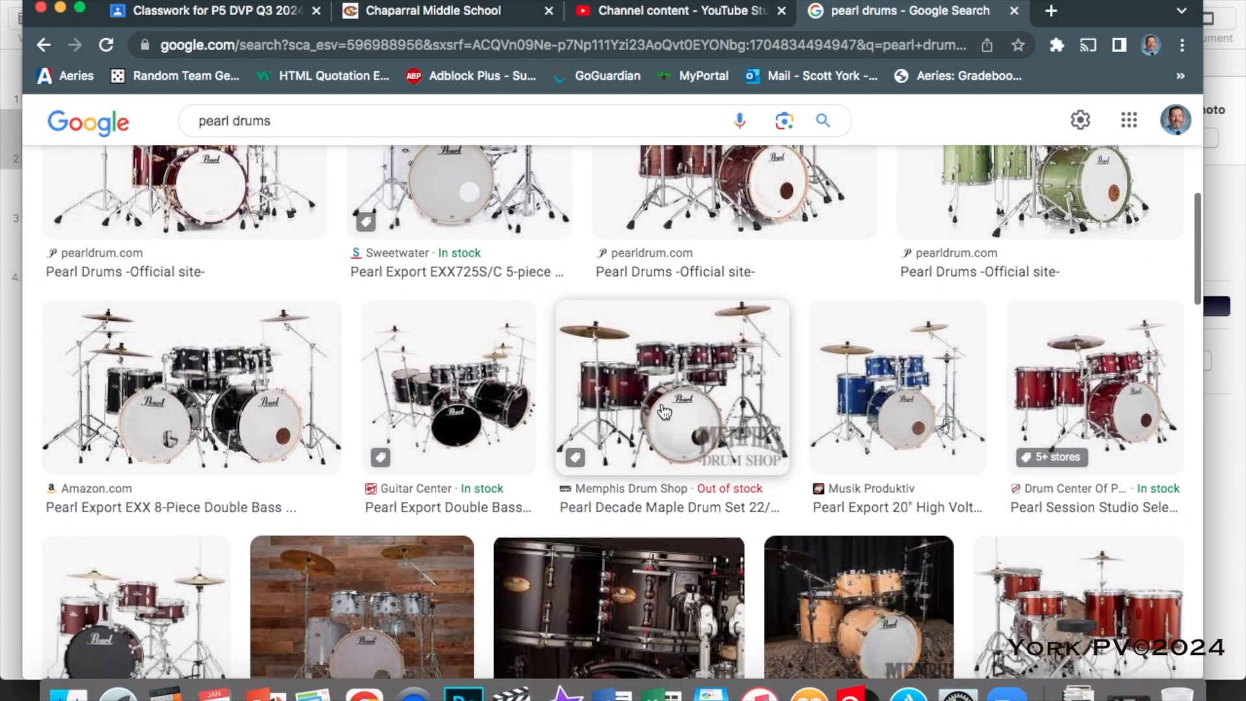
{"action": "scroll", "coordinate": [663, 412], "scroll_direction": "up", "scroll_amount": 8}
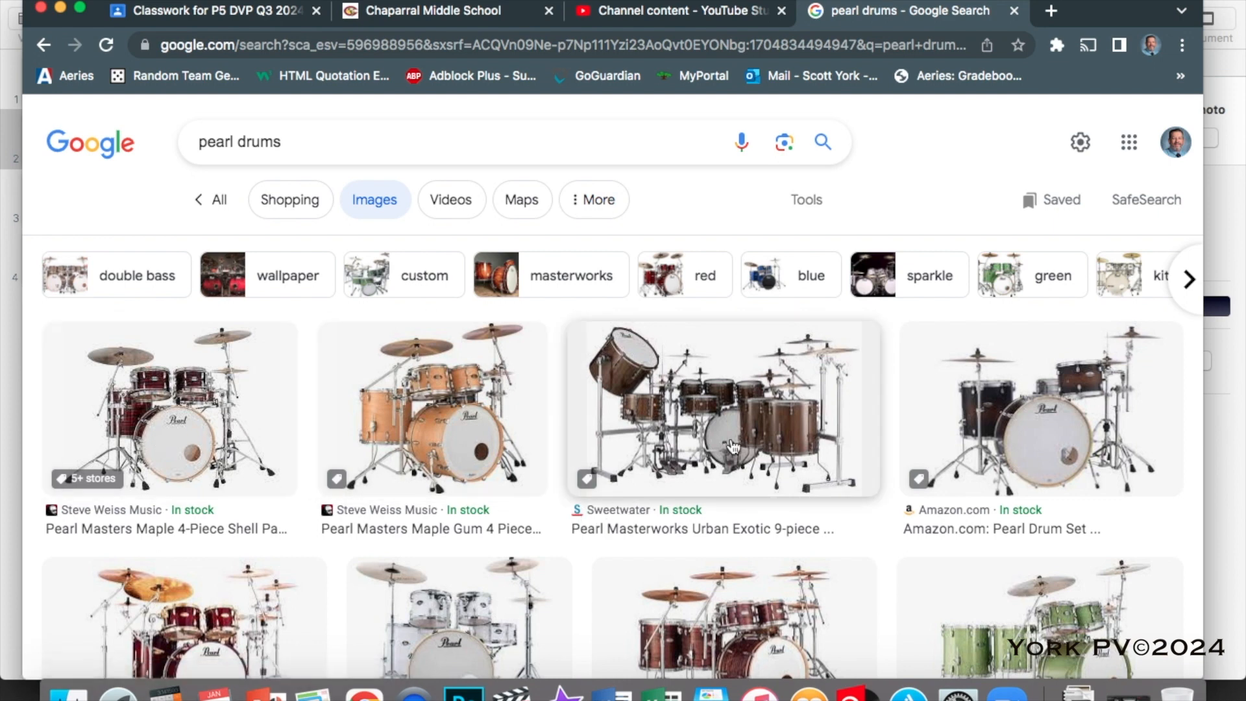
{"action": "scroll", "coordinate": [731, 443], "scroll_direction": "down", "scroll_amount": 2}
{"action": "scroll", "coordinate": [731, 438], "scroll_direction": "down", "scroll_amount": 5}
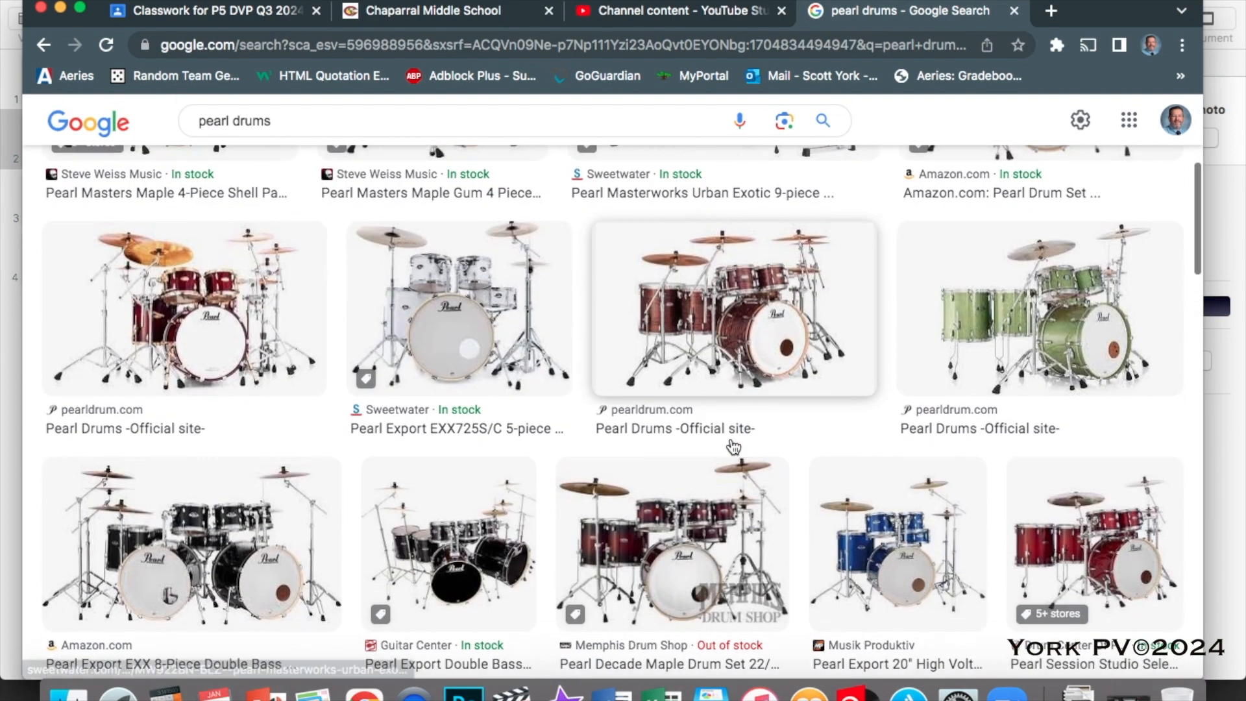
{"action": "scroll", "coordinate": [730, 438], "scroll_direction": "down", "scroll_amount": 20}
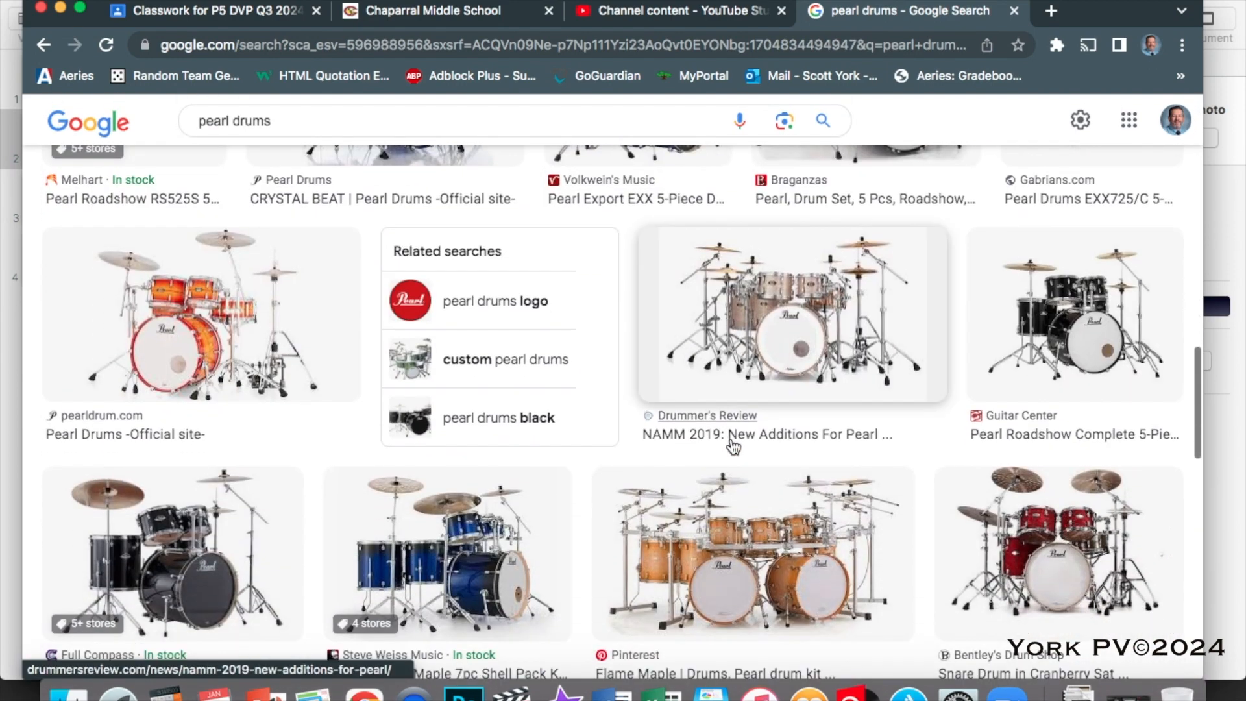
{"action": "scroll", "coordinate": [731, 447], "scroll_direction": "down", "scroll_amount": 5}
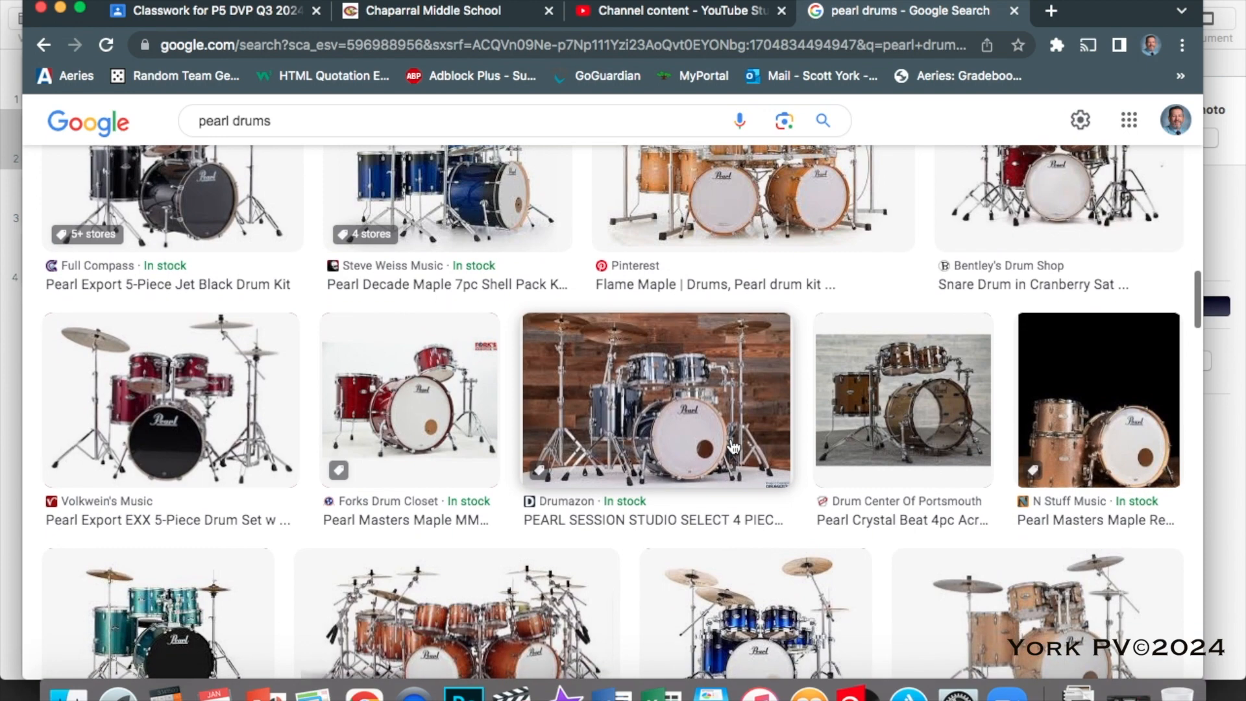
{"action": "scroll", "coordinate": [694, 545], "scroll_direction": "up", "scroll_amount": 20}
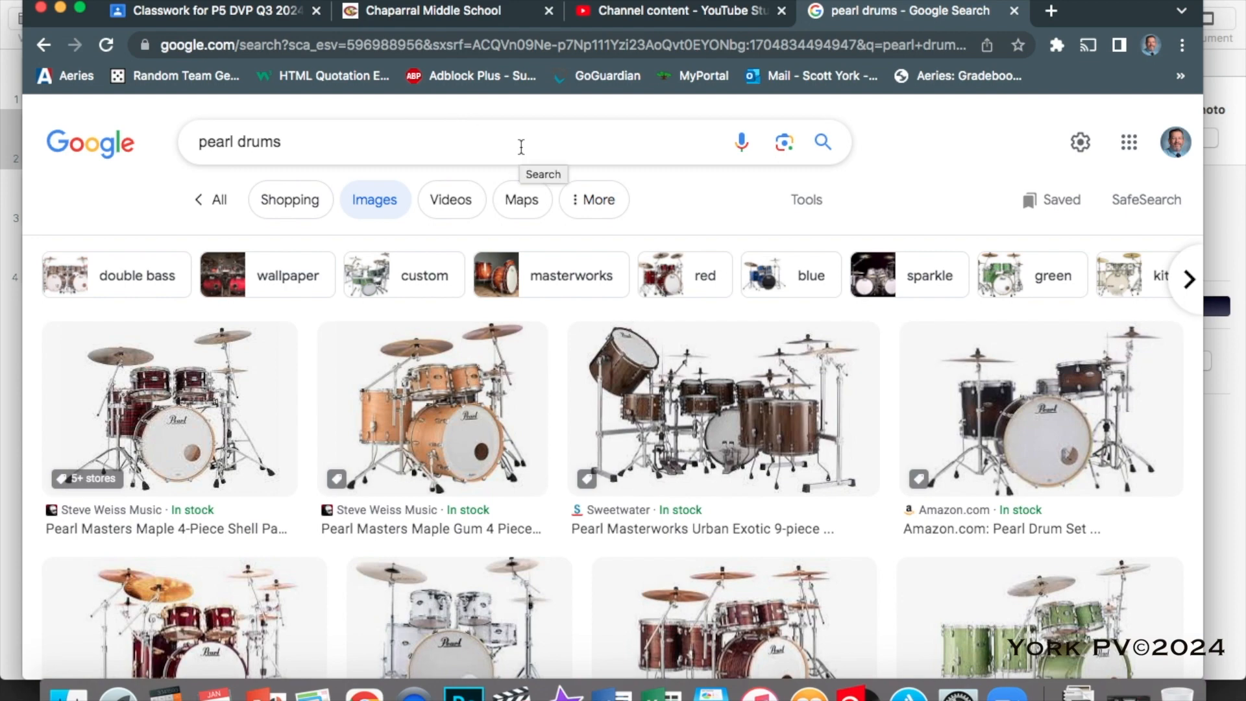
{"action": "scroll", "coordinate": [883, 371], "scroll_direction": "down", "scroll_amount": 6}
{"action": "scroll", "coordinate": [882, 371], "scroll_direction": "down", "scroll_amount": 2}
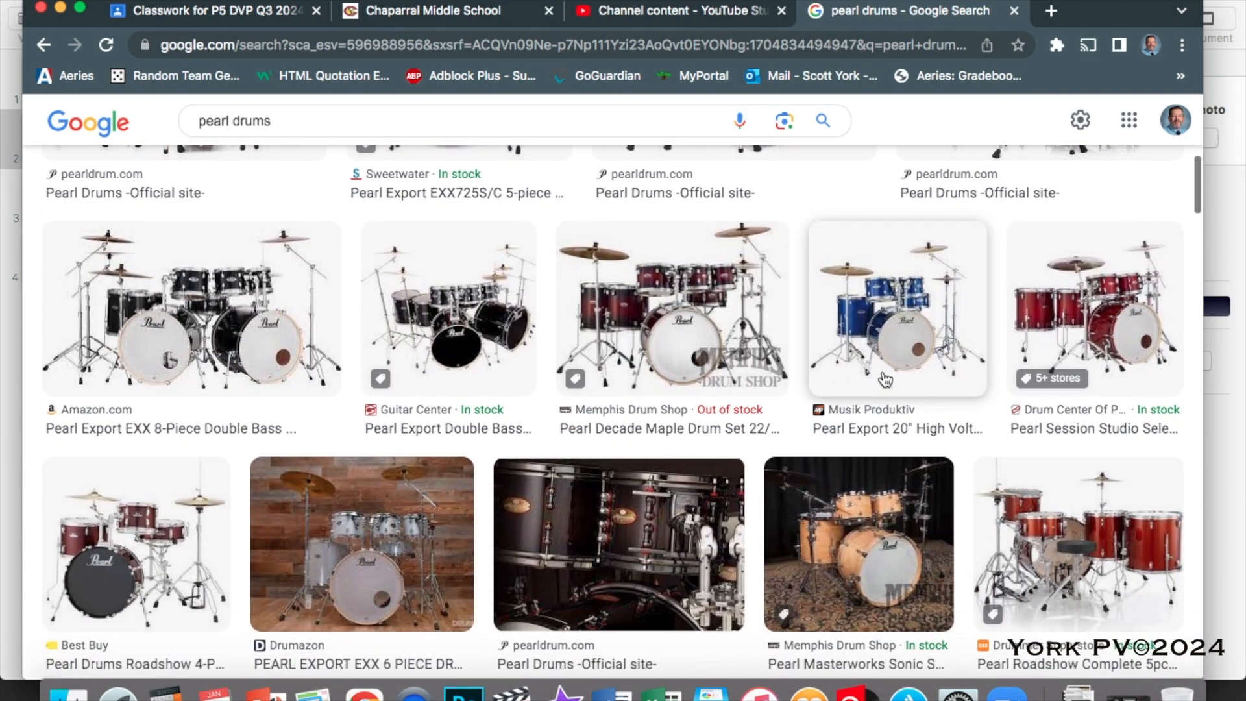
Refine the image search to "pearl midtown drums" and compare previews of several kits, settling on the red Sweetwater MDT764P/C kit
{"action": "left_click", "coordinate": [1003, 345]}
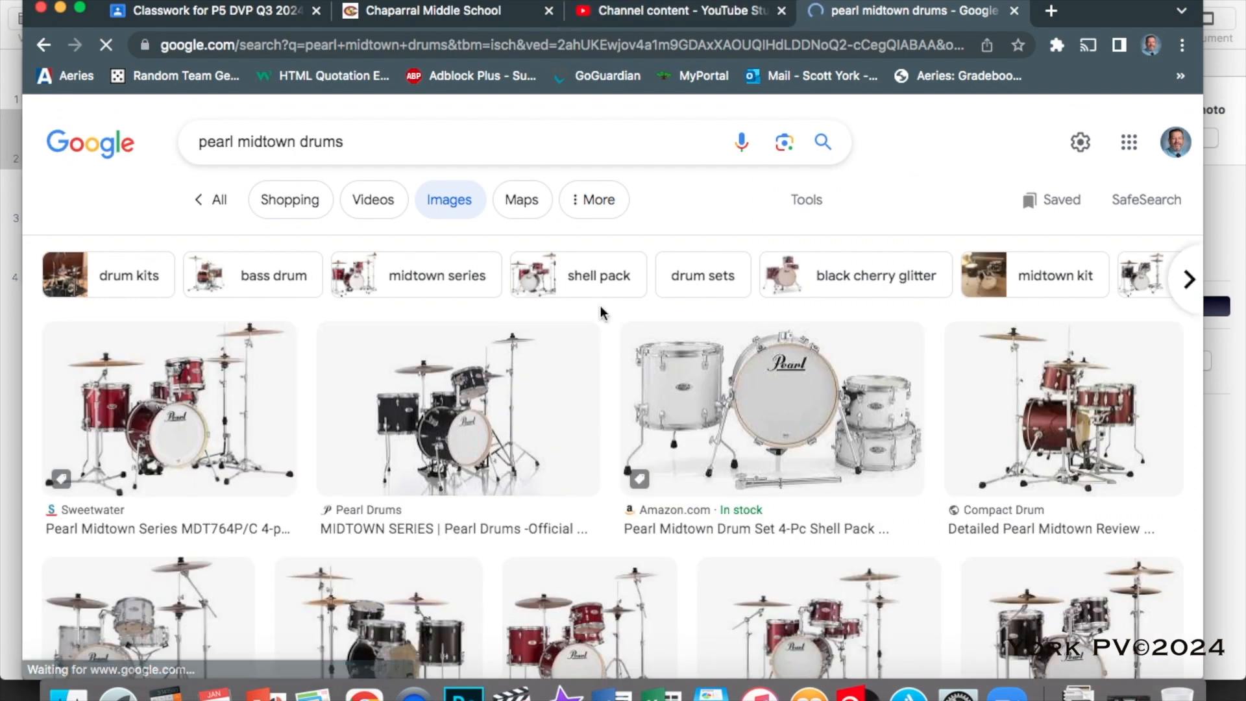
{"action": "left_click", "coordinate": [161, 412]}
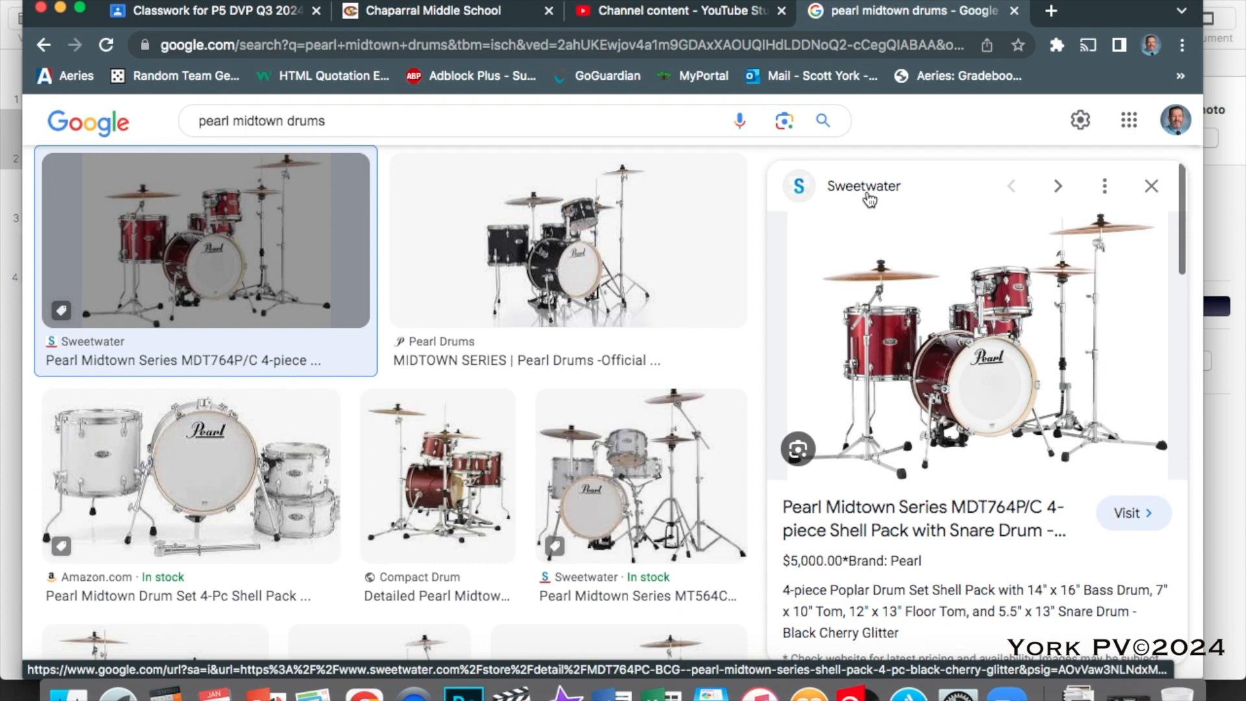
{"action": "left_click", "coordinate": [535, 254]}
{"action": "left_click", "coordinate": [571, 476]}
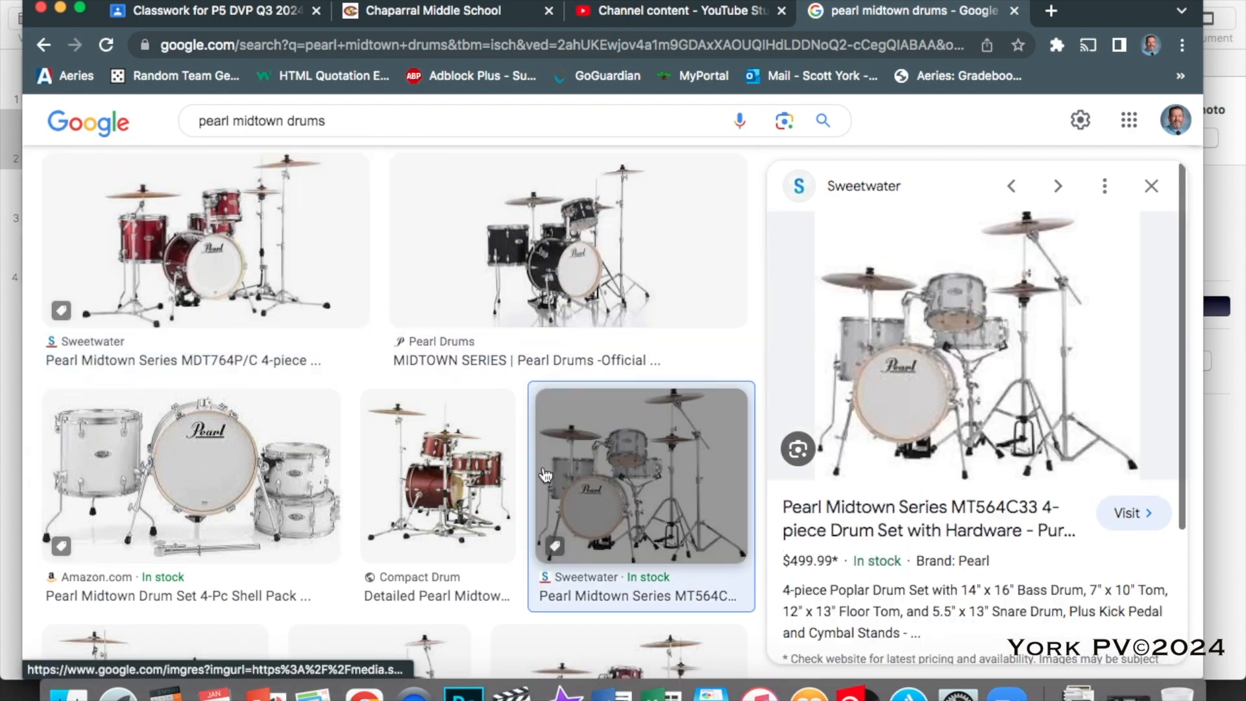
{"action": "left_click", "coordinate": [468, 482]}
{"action": "left_click", "coordinate": [285, 454]}
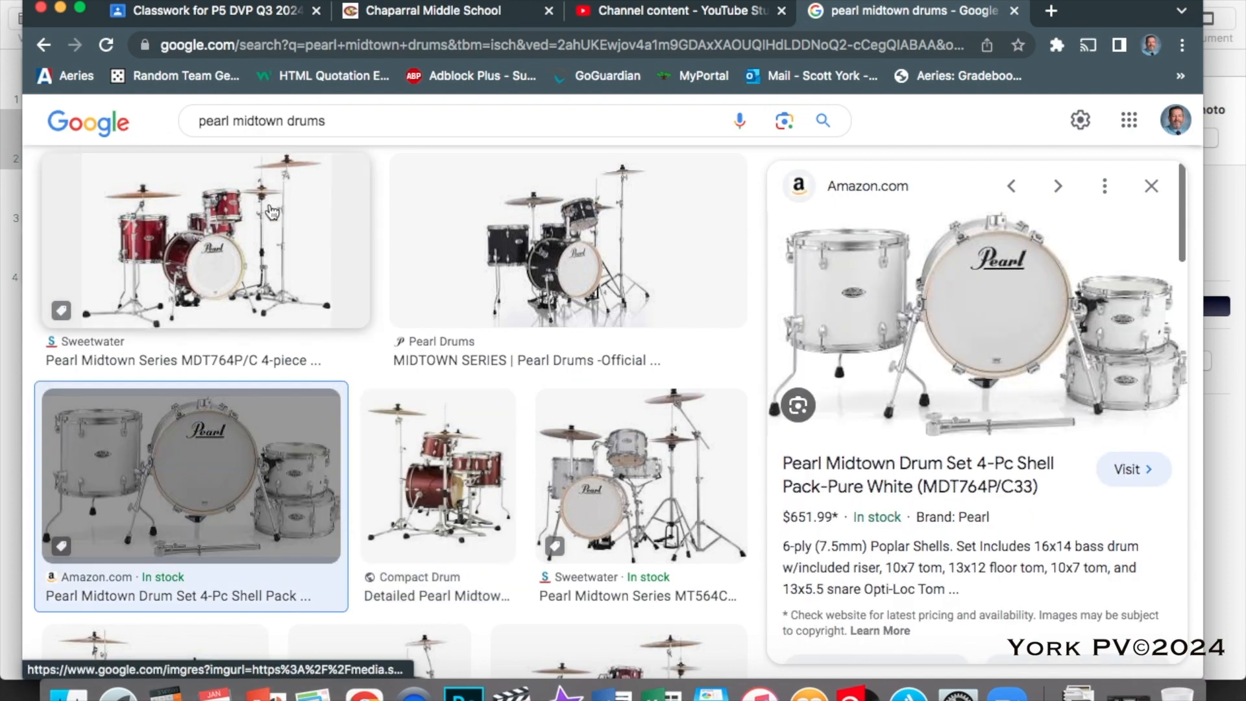
{"action": "left_click", "coordinate": [251, 253]}
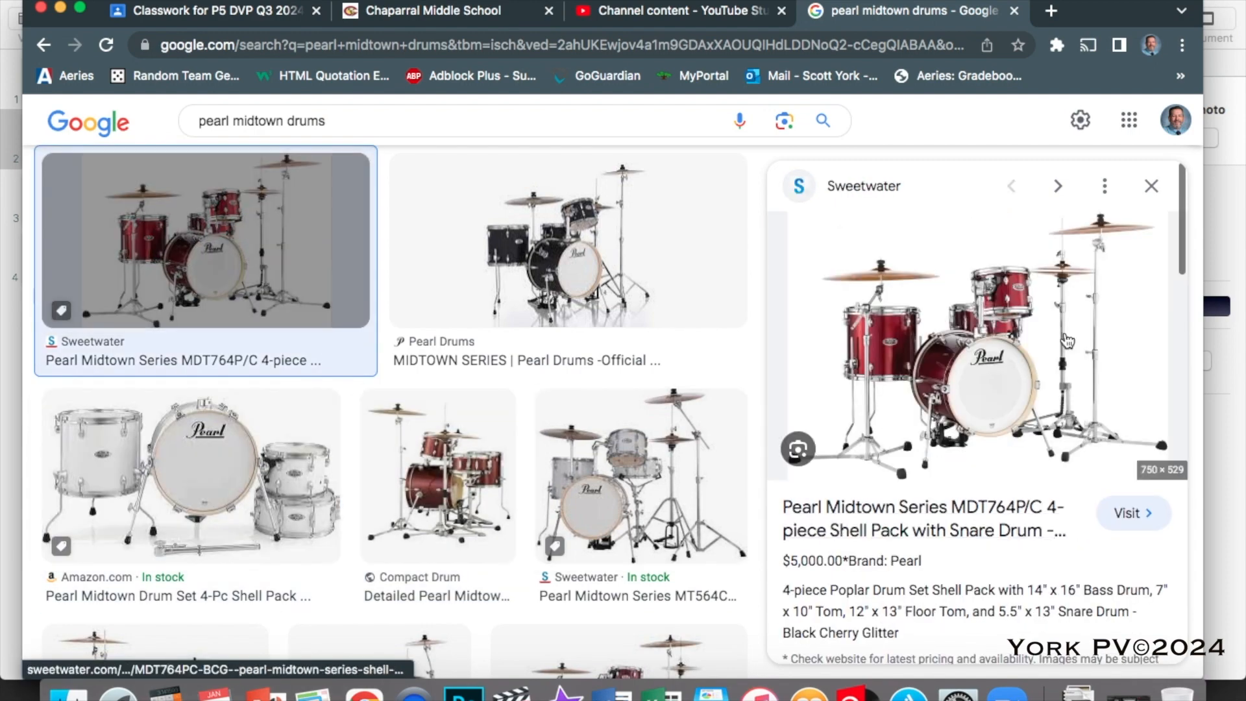
{"action": "scroll", "coordinate": [1005, 344], "scroll_direction": "down", "scroll_amount": 5}
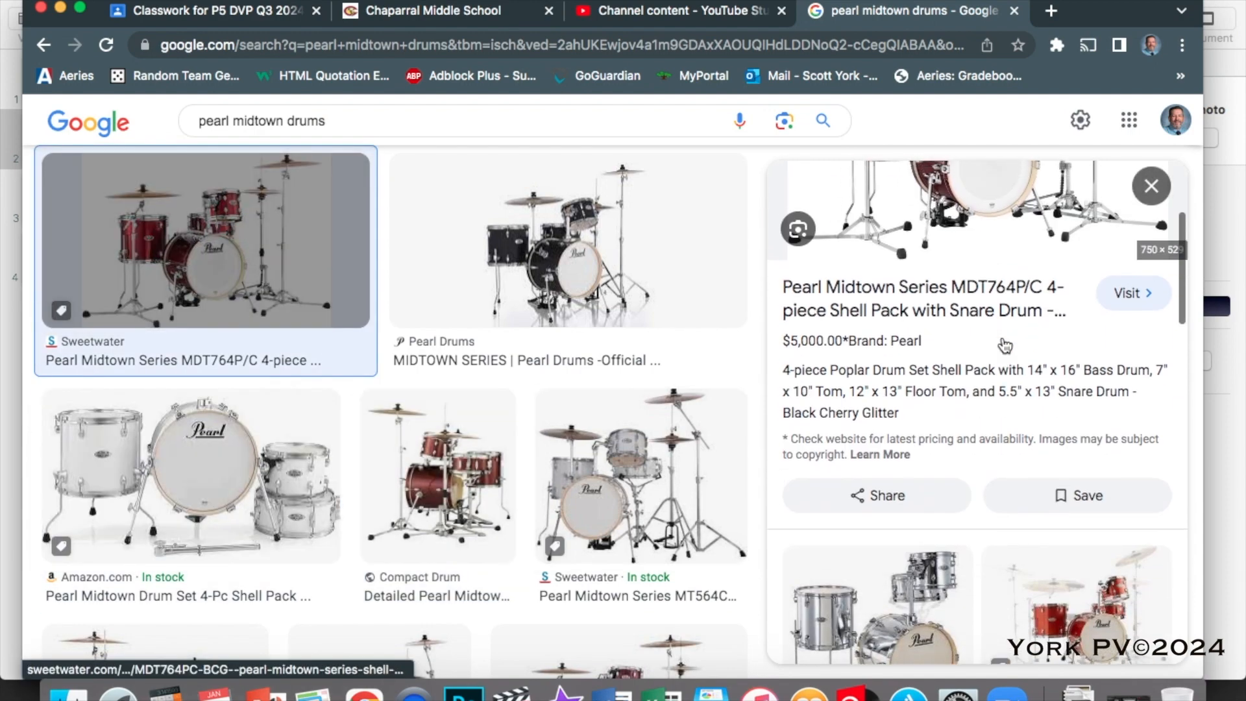
{"action": "scroll", "coordinate": [1004, 344], "scroll_direction": "up", "scroll_amount": 5}
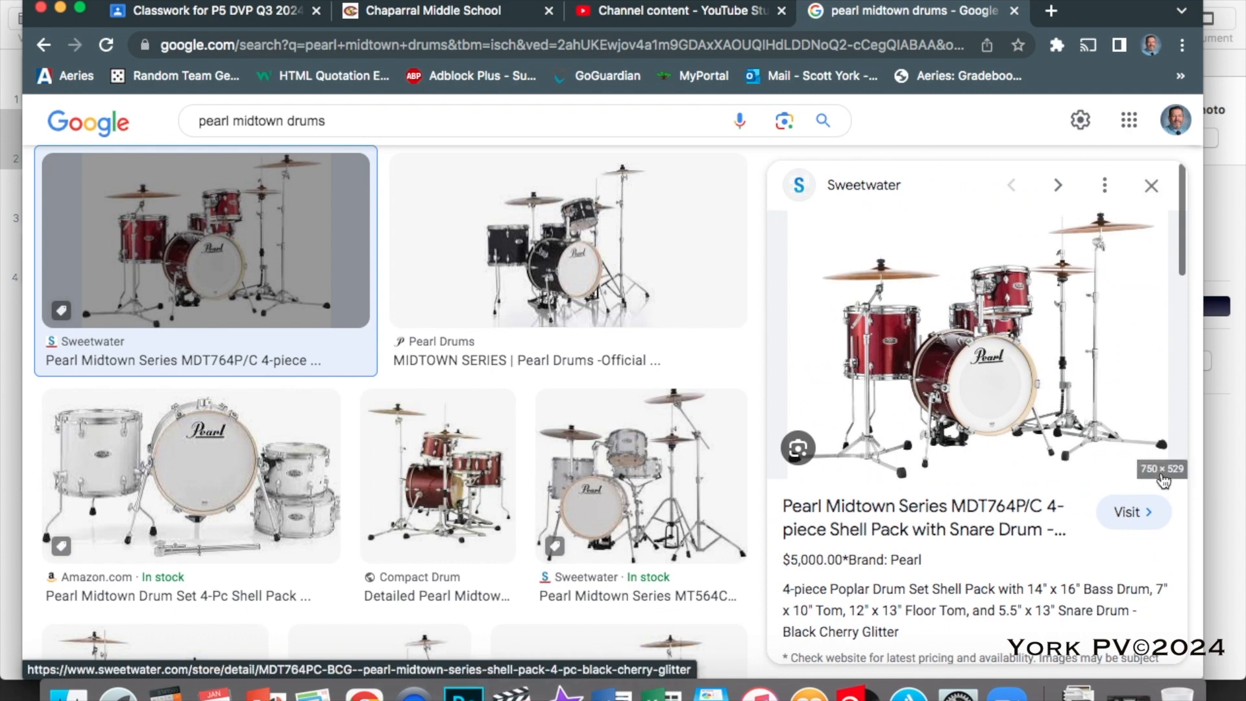
Save the previewed red drum kit image to the Pictures folder under the name "Pearl Midtown"
{"action": "right_click", "coordinate": [980, 328]}
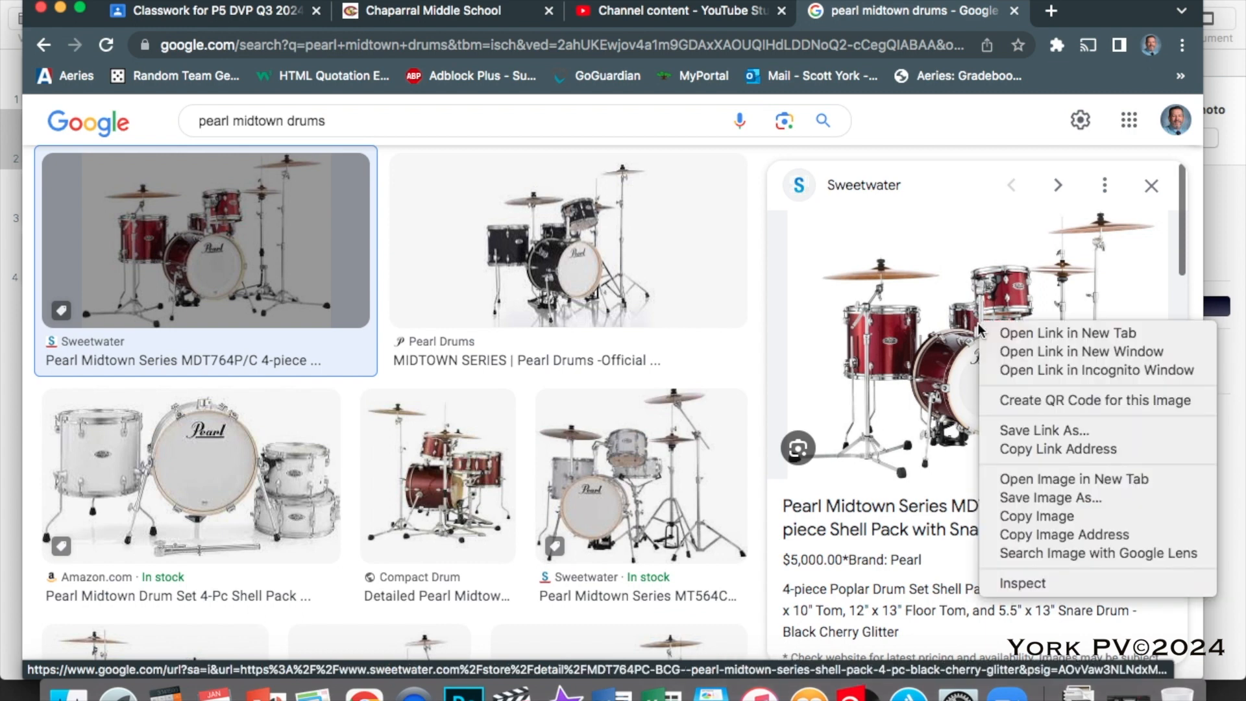
{"action": "left_click", "coordinate": [1029, 501]}
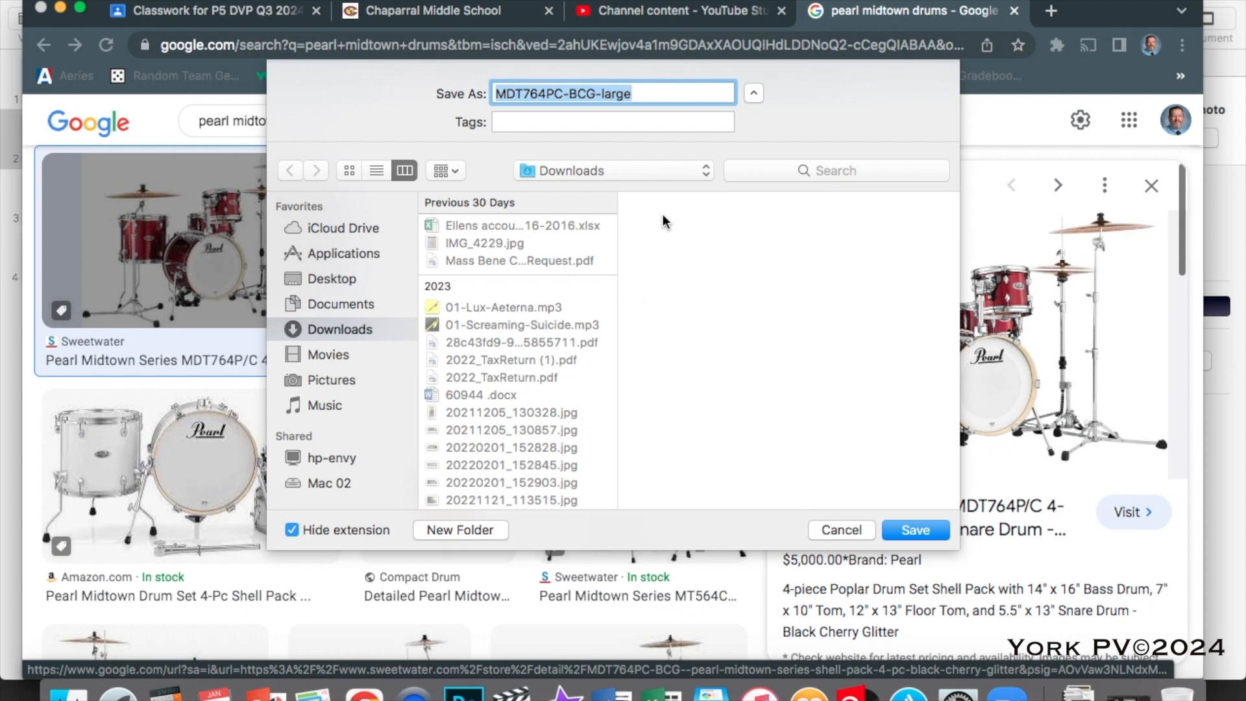
{"action": "left_click", "coordinate": [616, 169]}
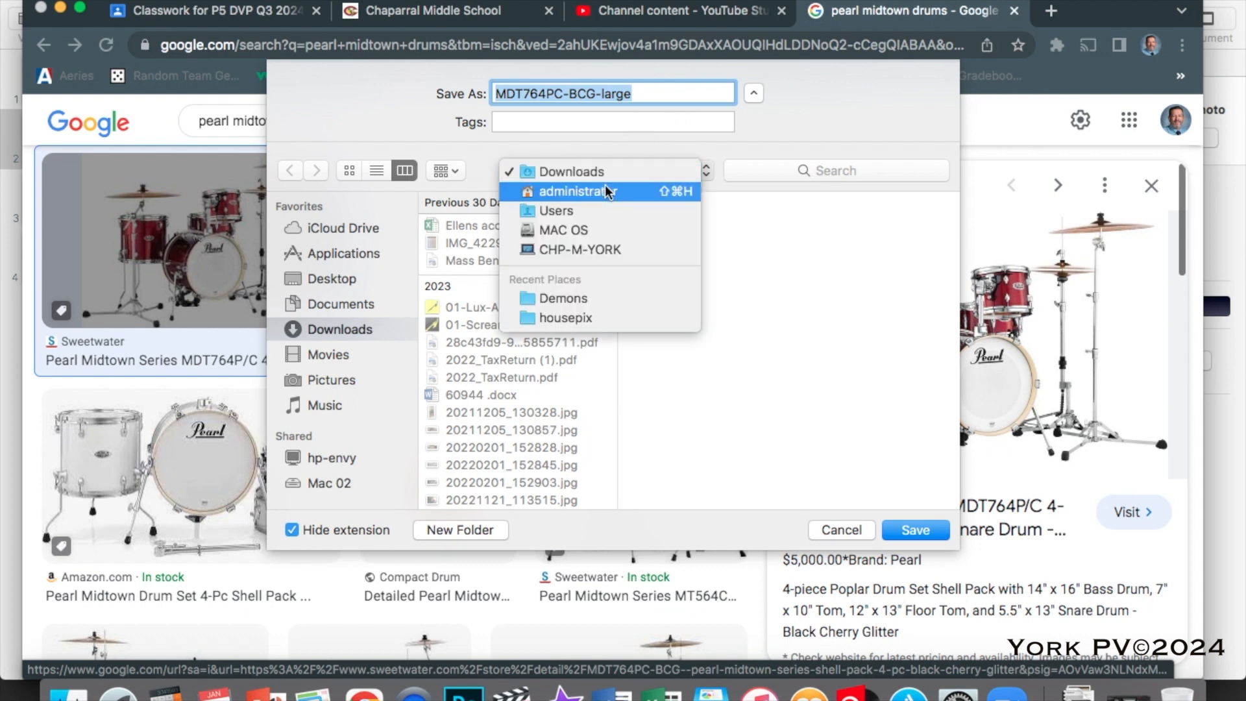
{"action": "left_click", "coordinate": [328, 383]}
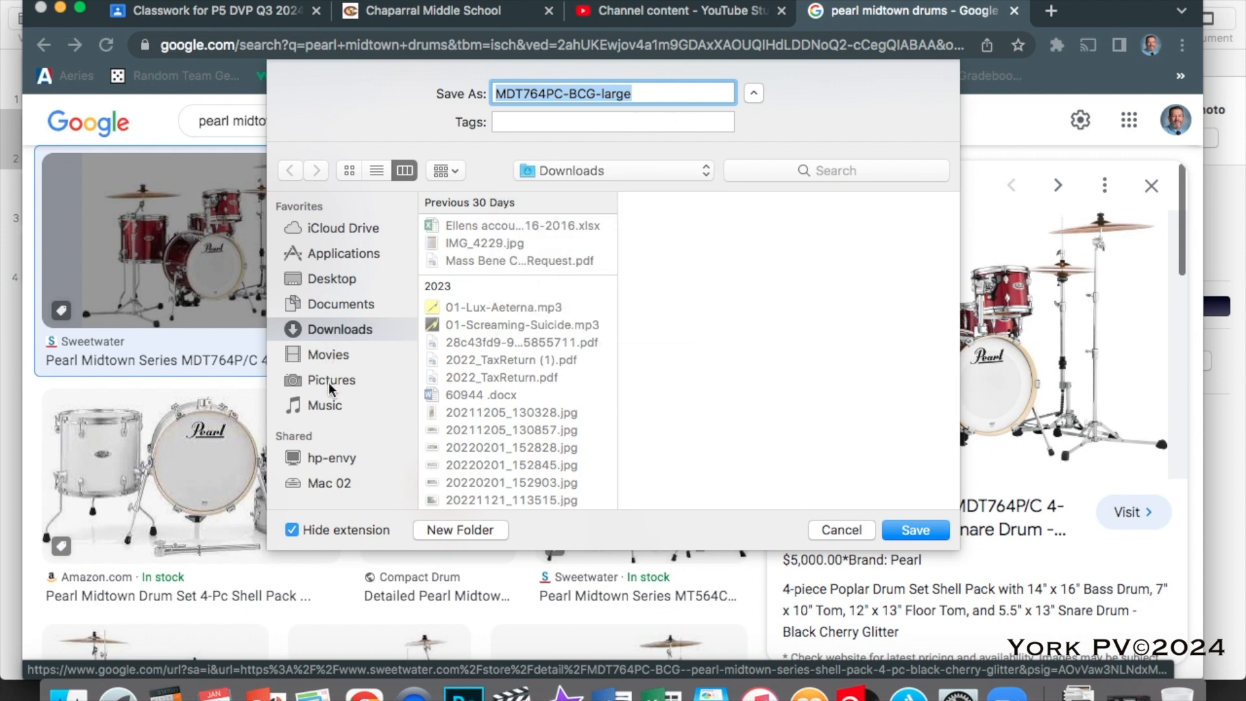
{"action": "left_click", "coordinate": [329, 382]}
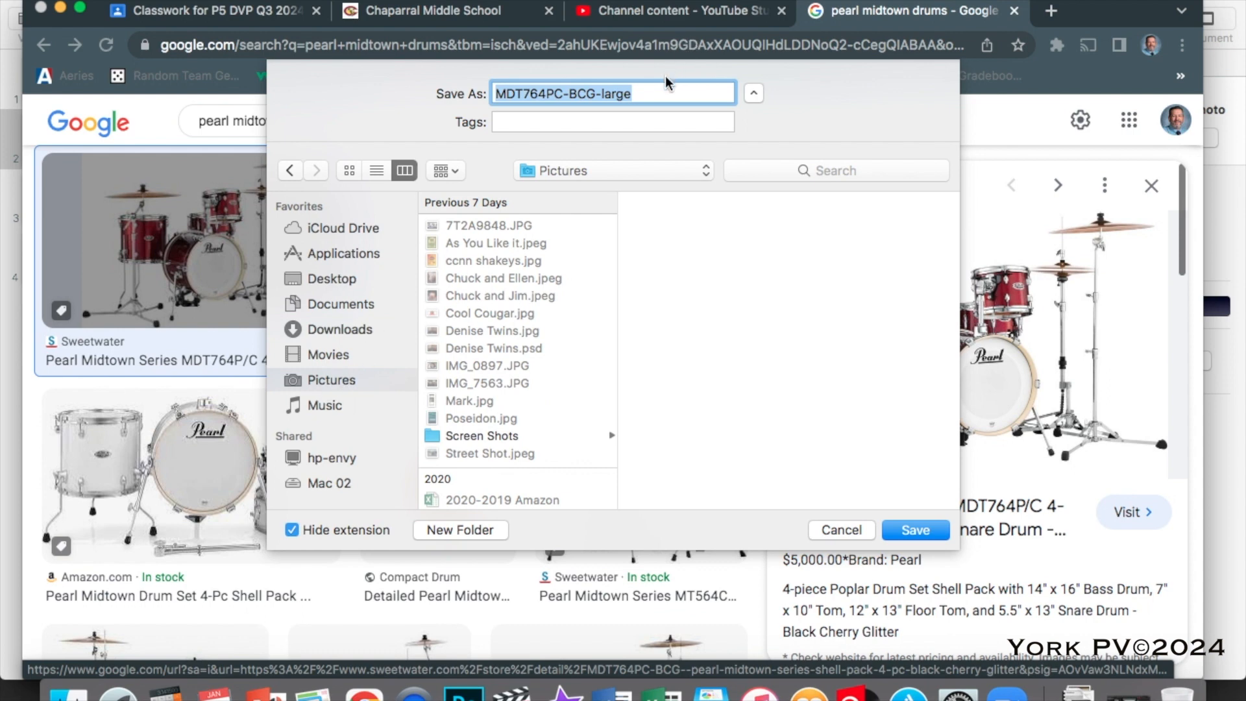
{"action": "type", "text": "Pearl Midtown"}
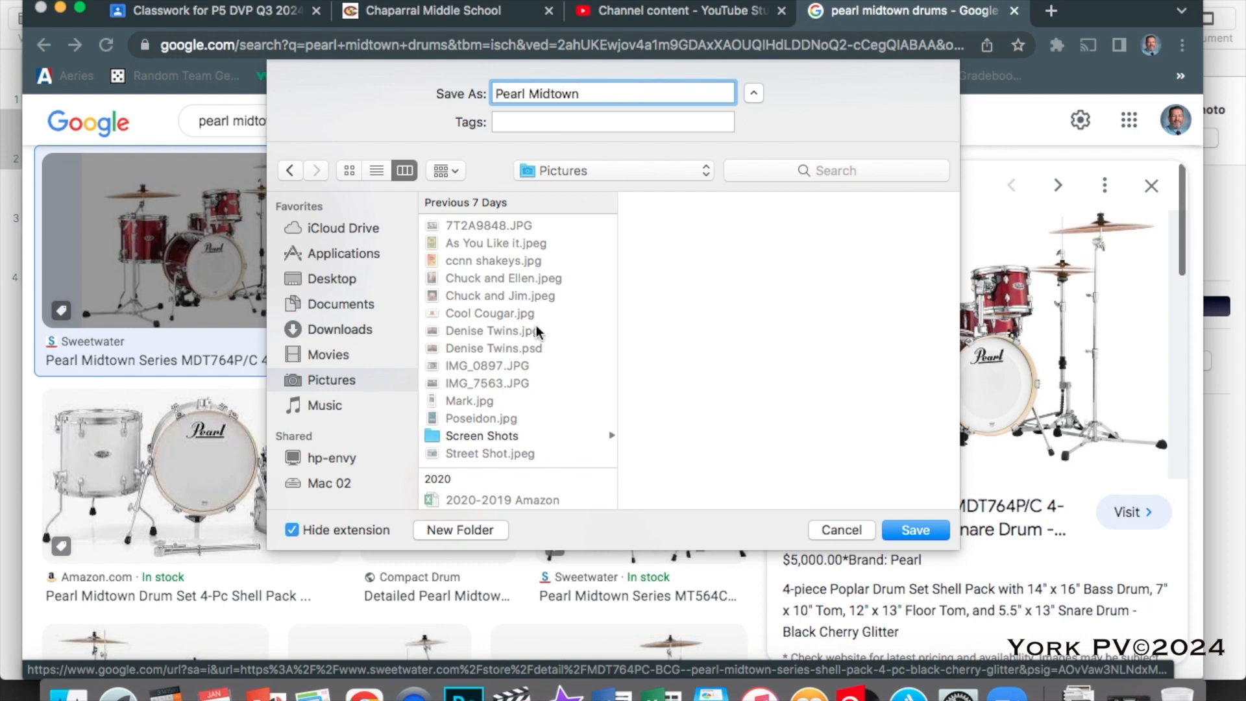
{"action": "left_click", "coordinate": [915, 530]}
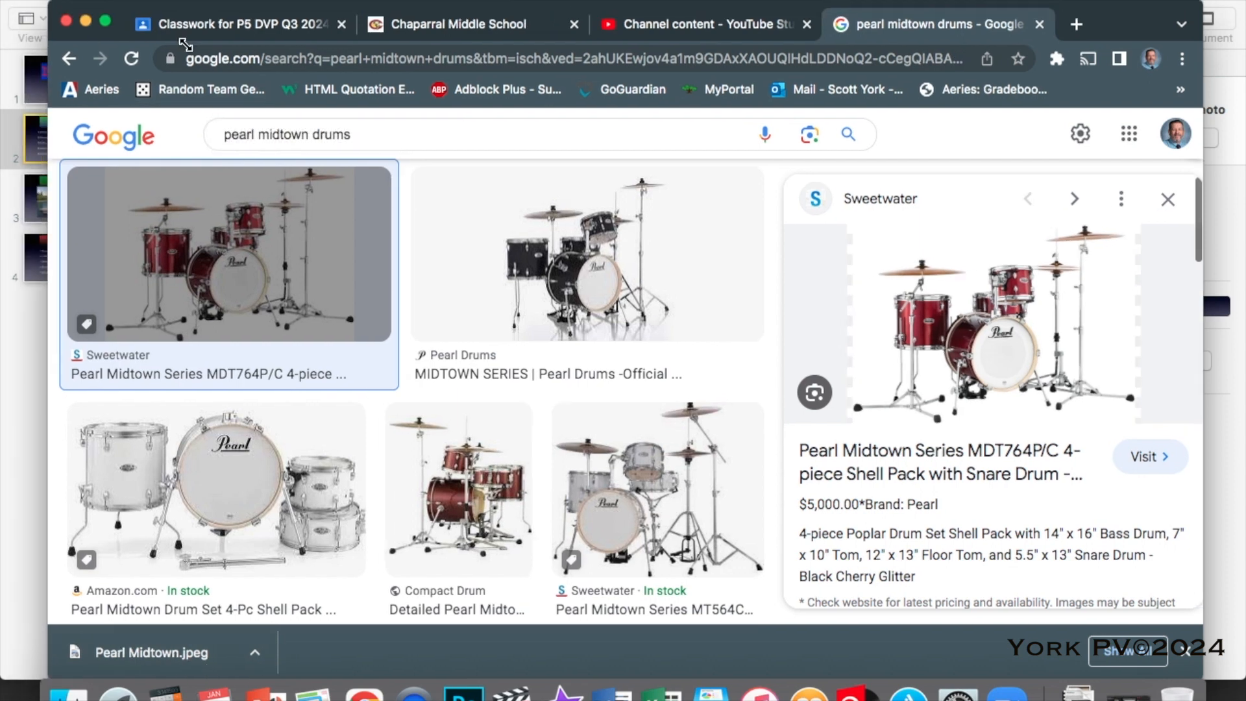
Shrink the browser window and move it aside to expose the Hobbies slide, and insert the downloaded Pearl Midtown.jpeg below the slide's list
{"action": "left_click_drag", "start_coordinate": [23, 2], "coordinate": [446, 85]}
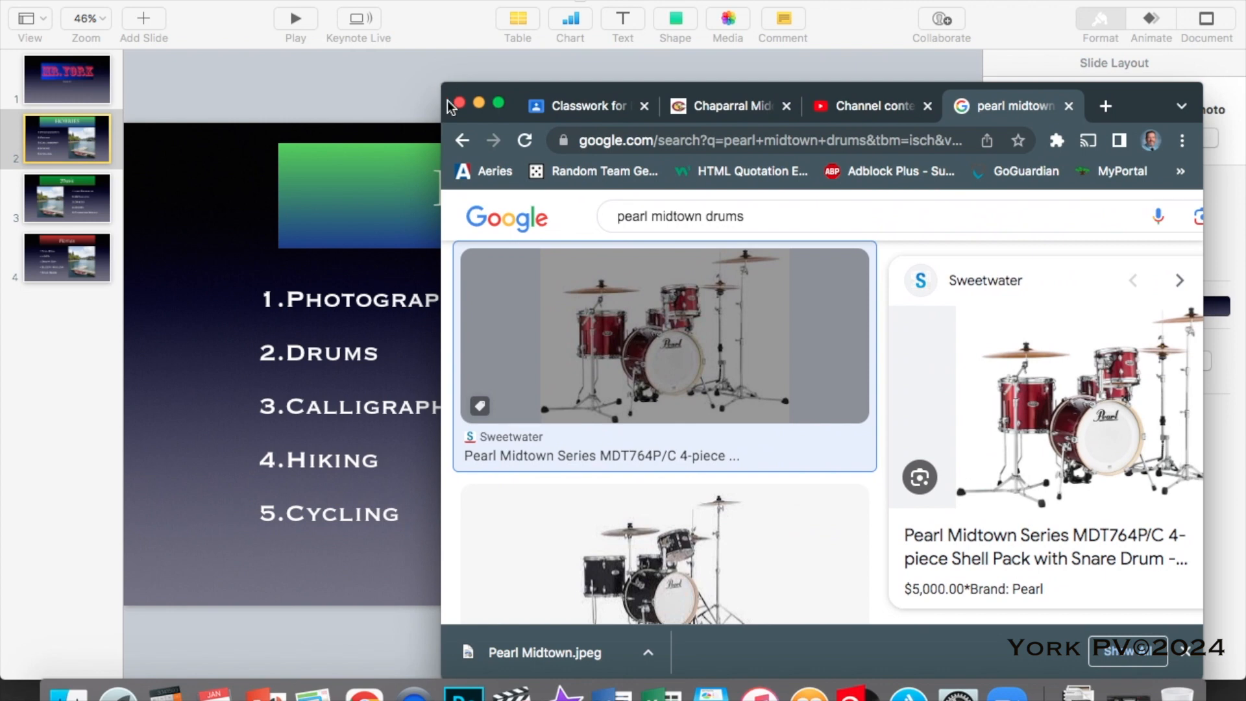
{"action": "left_click_drag", "start_coordinate": [1156, 109], "coordinate": [1177, 23]}
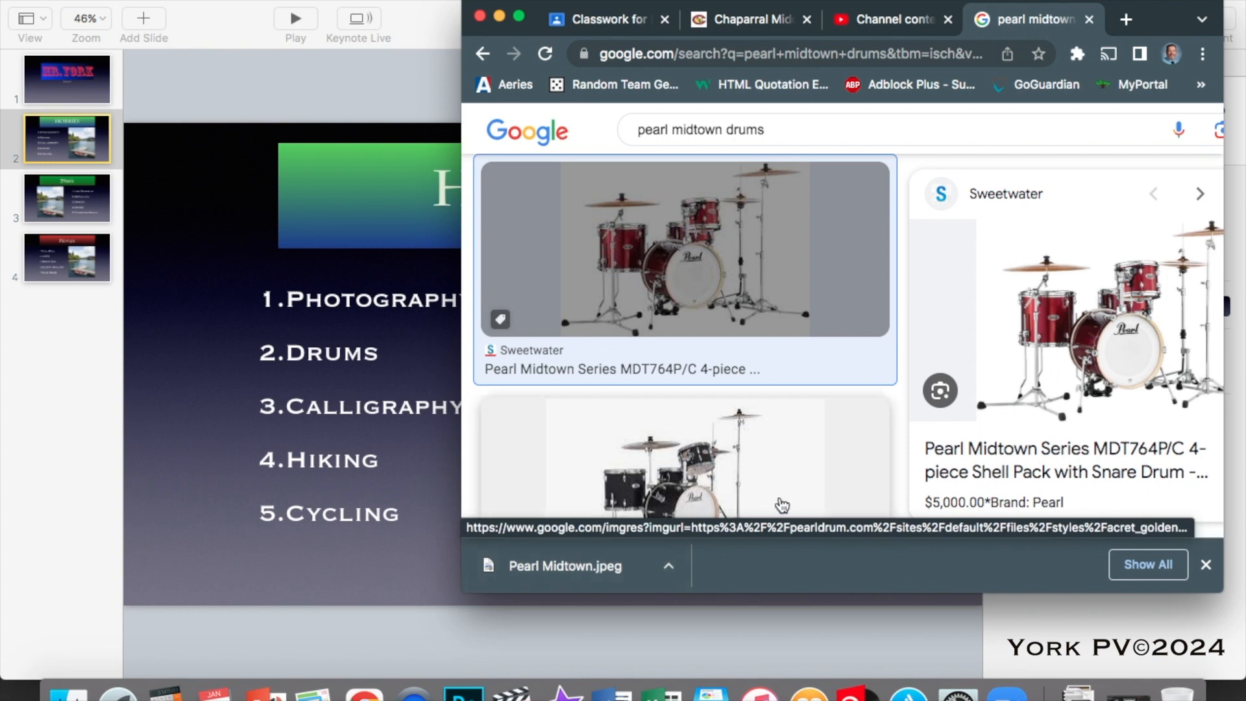
{"action": "left_click_drag", "start_coordinate": [1181, 4], "coordinate": [1203, 0]}
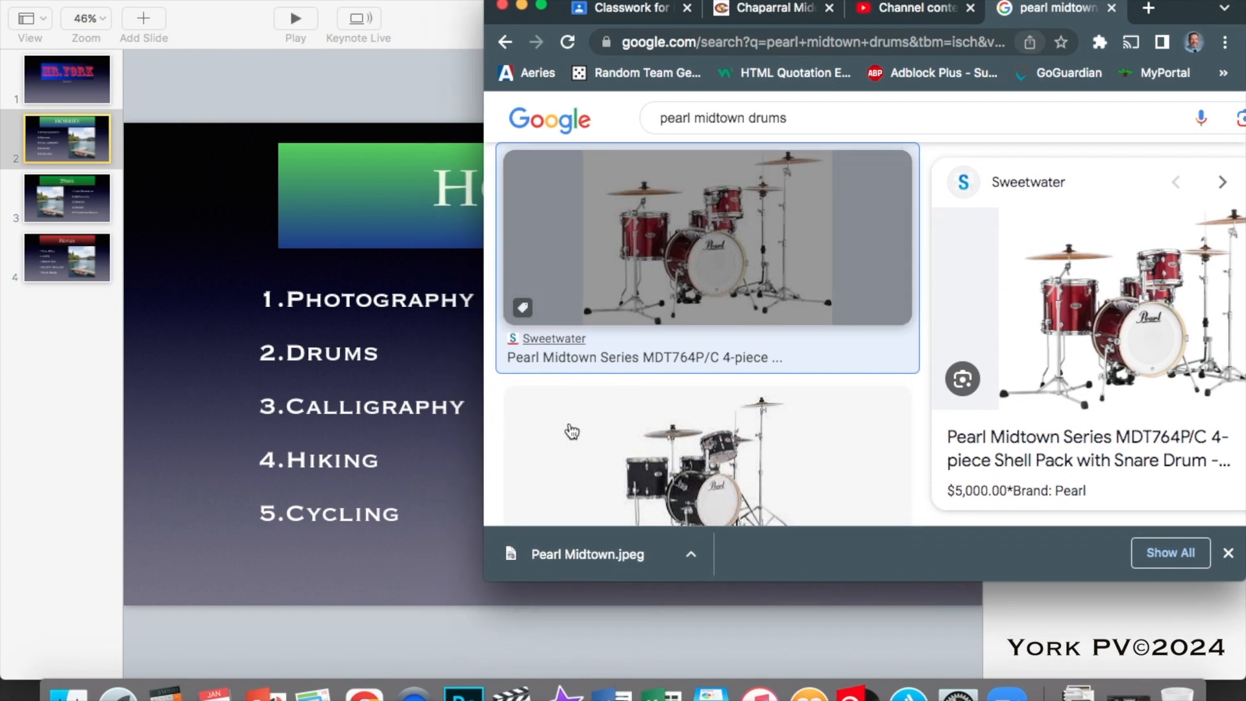
{"action": "left_click_drag", "start_coordinate": [610, 569], "coordinate": [209, 524]}
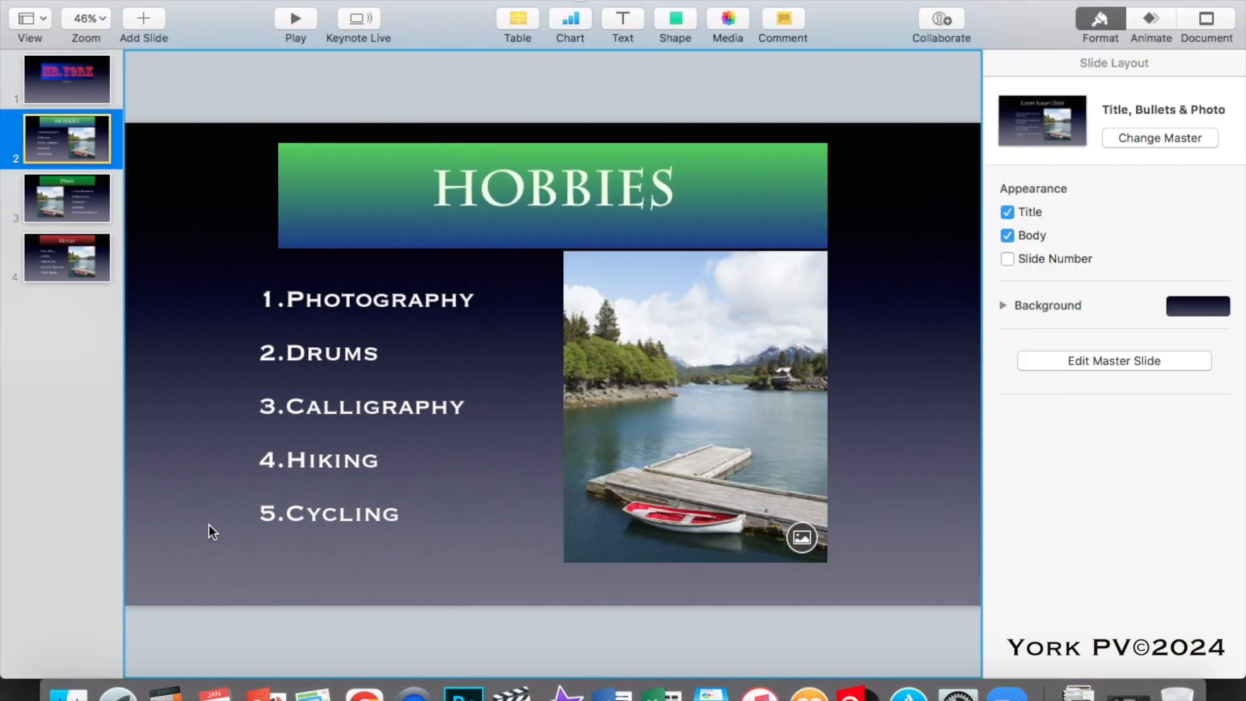
Position the drum kit image beside the Hobbies list and delete the placeholder lake photo behind it
{"action": "left_click_drag", "start_coordinate": [240, 479], "coordinate": [721, 351]}
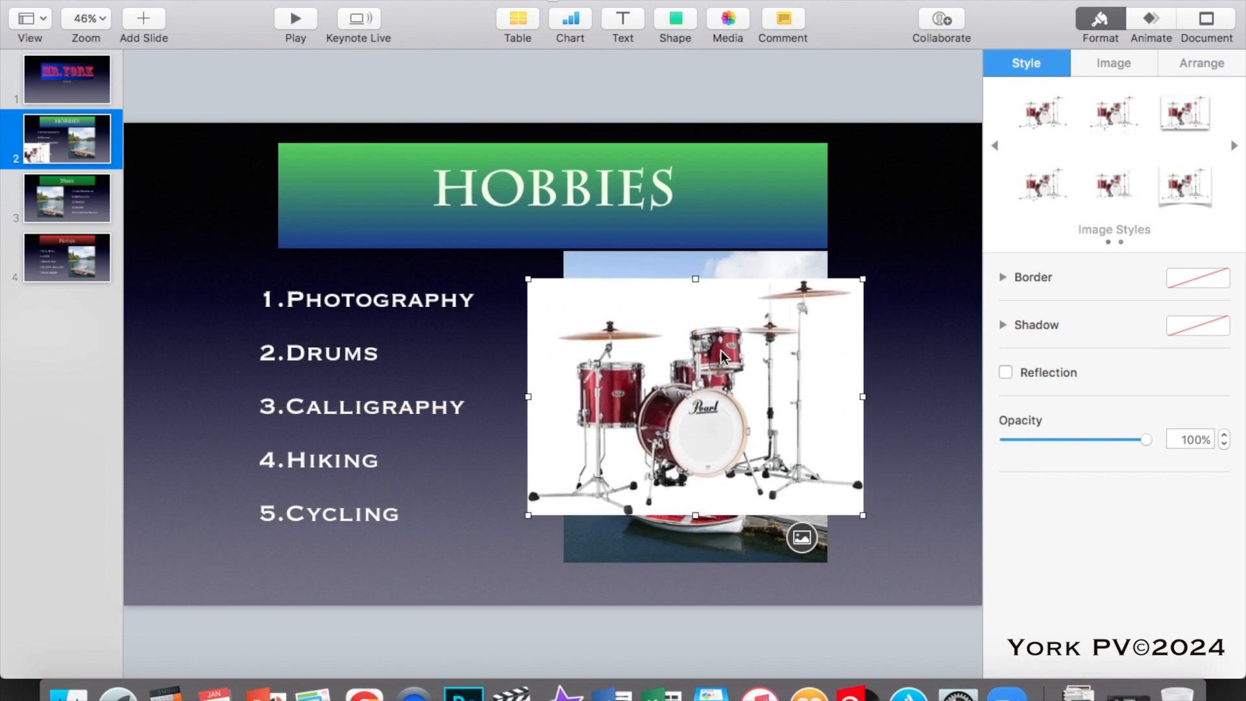
{"action": "left_click_drag", "start_coordinate": [711, 383], "coordinate": [827, 407]}
{"action": "left_click_drag", "start_coordinate": [757, 384], "coordinate": [711, 360]}
{"action": "left_click", "coordinate": [641, 263]}
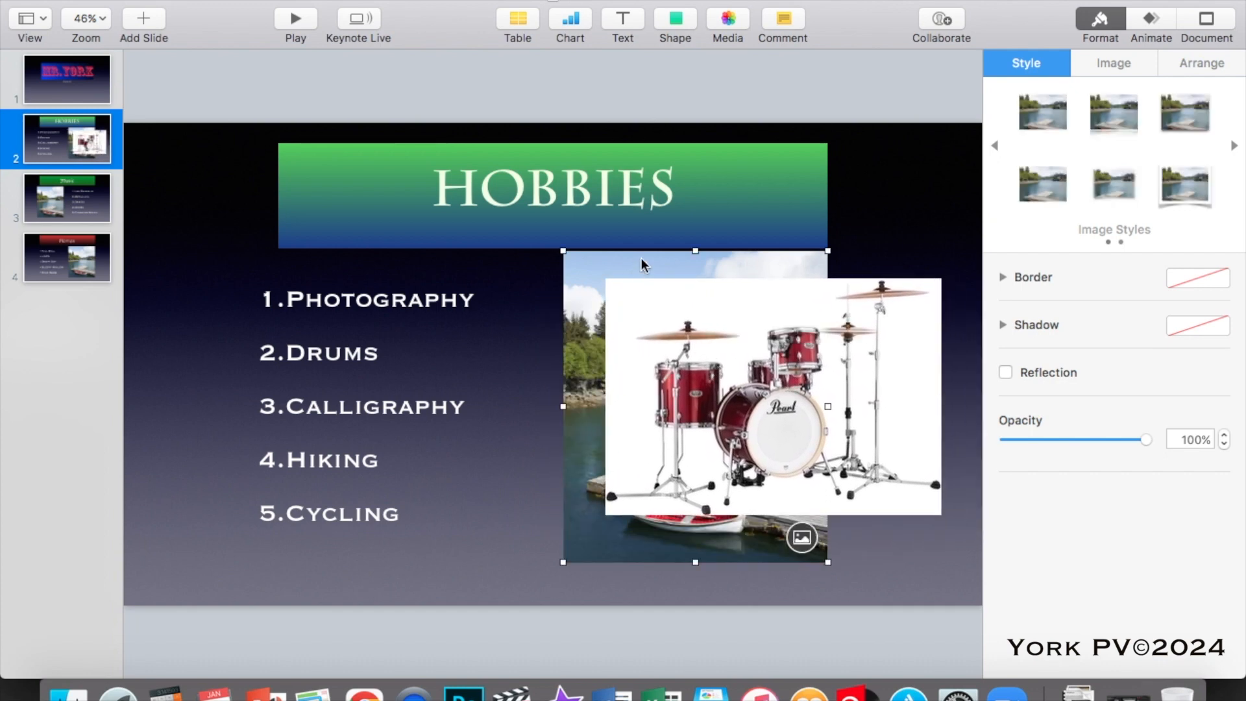
{"action": "key", "text": "Delete"}
{"action": "left_click_drag", "start_coordinate": [746, 337], "coordinate": [703, 354]}
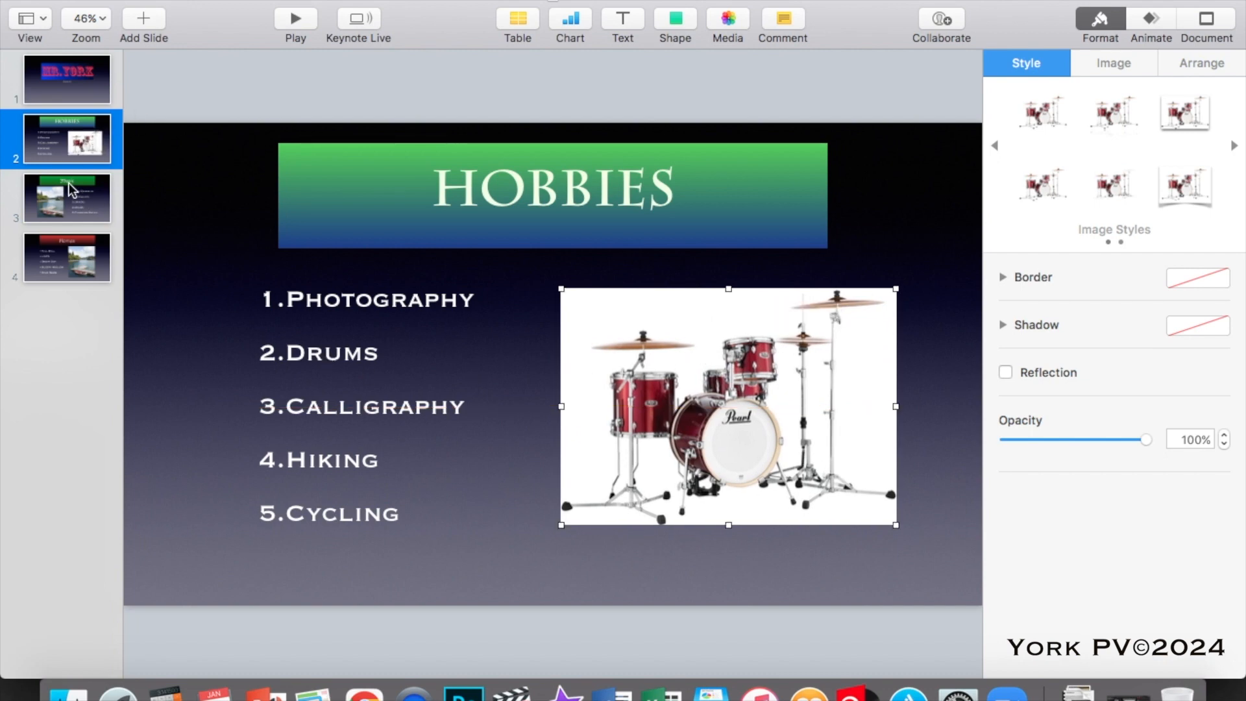
Look through the Music, Movies and title slides to check which ones still hold placeholder photos
{"action": "left_click", "coordinate": [63, 203]}
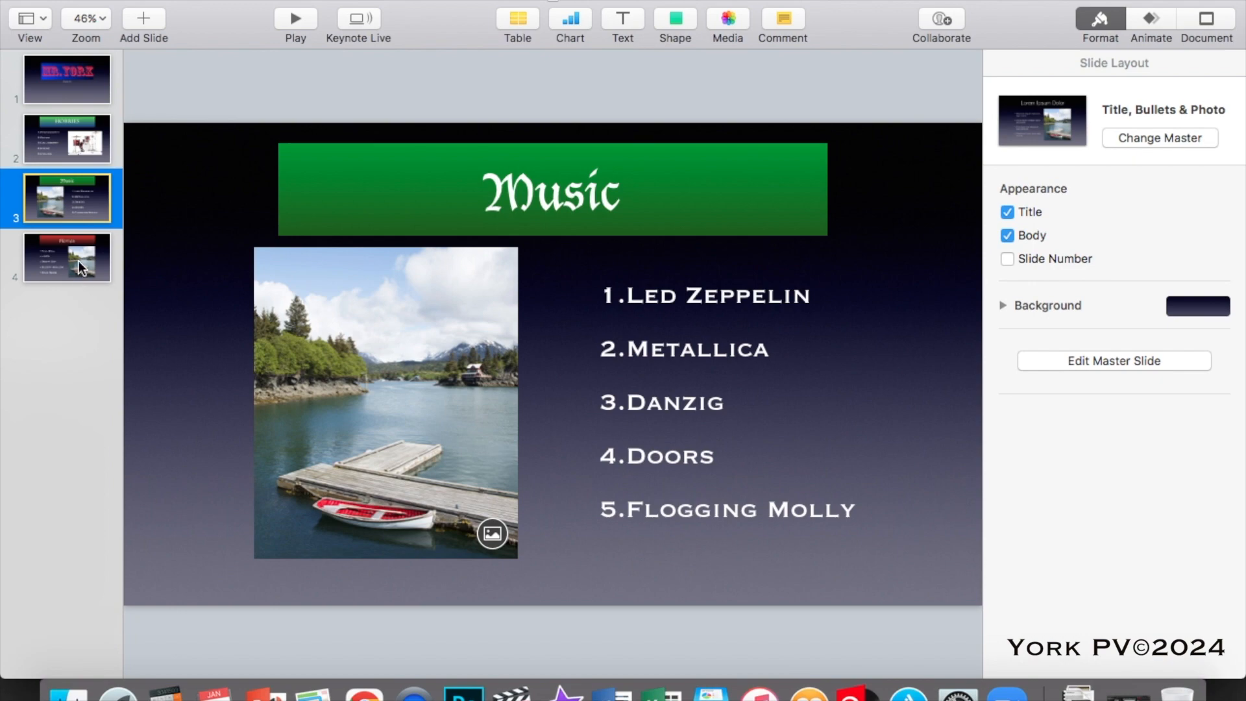
{"action": "left_click", "coordinate": [79, 261]}
{"action": "left_click", "coordinate": [80, 181]}
{"action": "left_click", "coordinate": [81, 145]}
{"action": "left_click", "coordinate": [80, 98]}
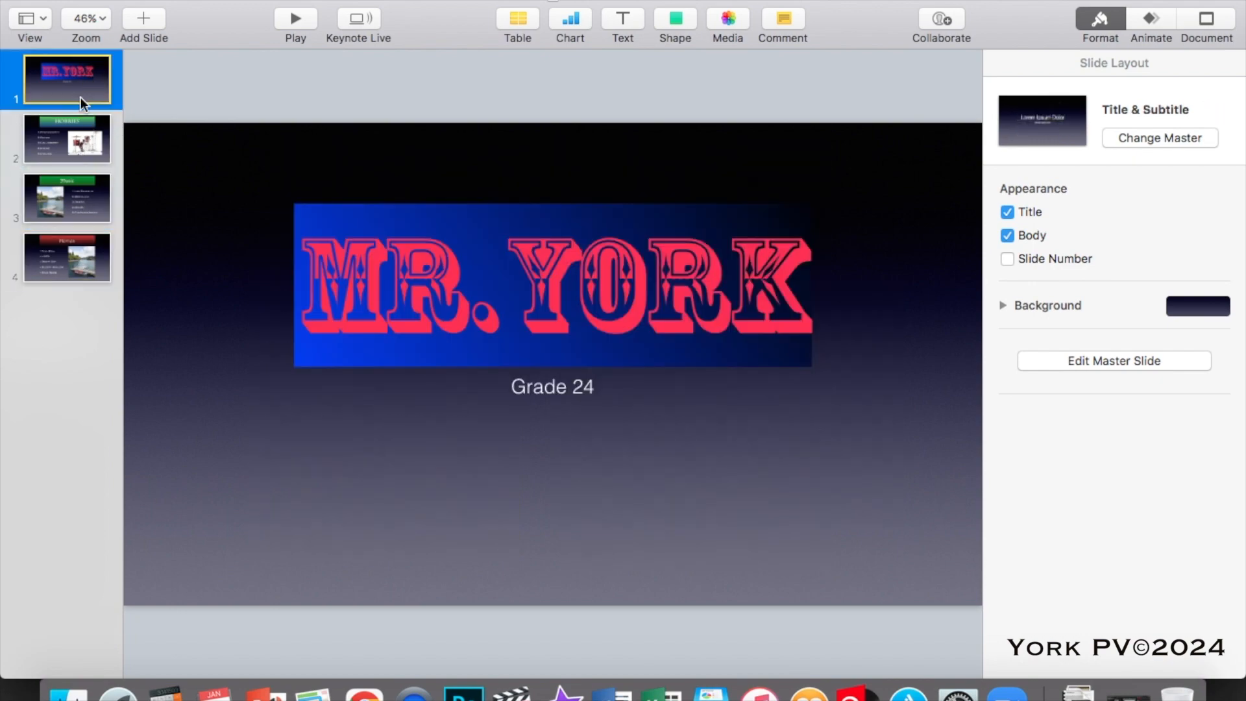
Return to the Hobbies slide and save the presentation
{"action": "left_click", "coordinate": [80, 142]}
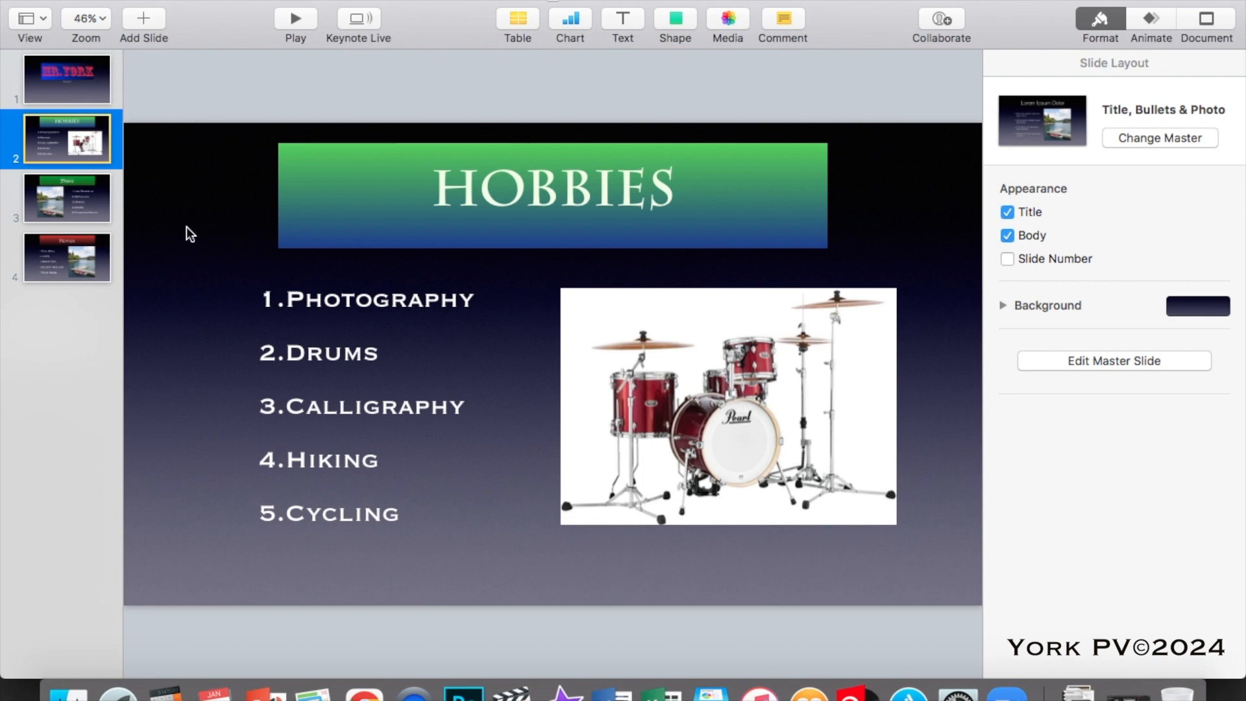
{"action": "left_click", "coordinate": [144, 1]}
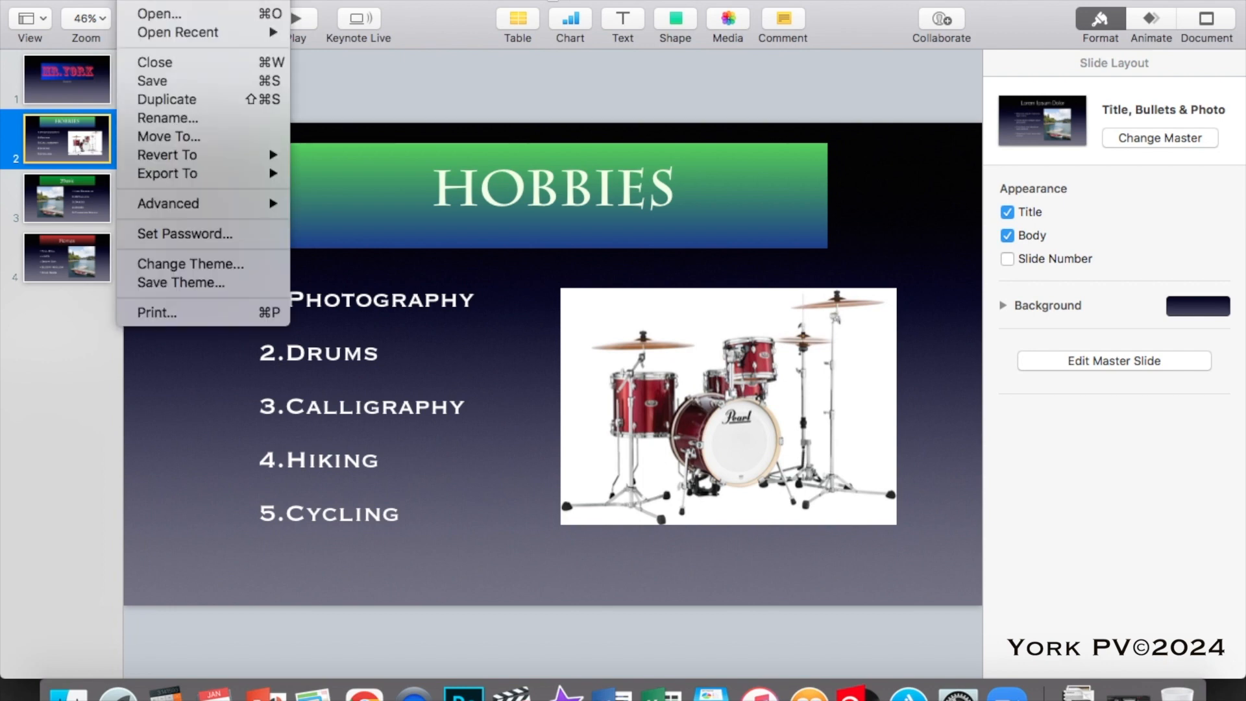
{"action": "left_click", "coordinate": [157, 81]}
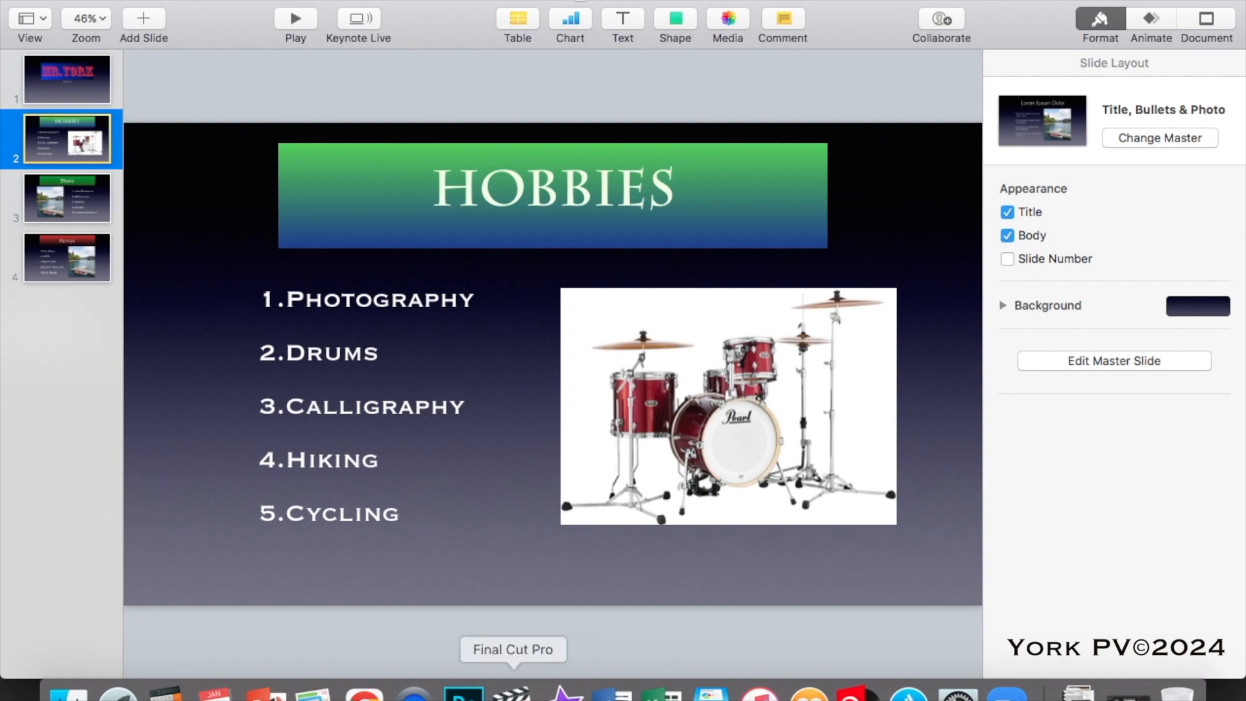
Switch to Chrome, view the Week #1 classwork in Google Classroom in an enlarged window, and minimize the browser
{"action": "left_click", "coordinate": [512, 692]}
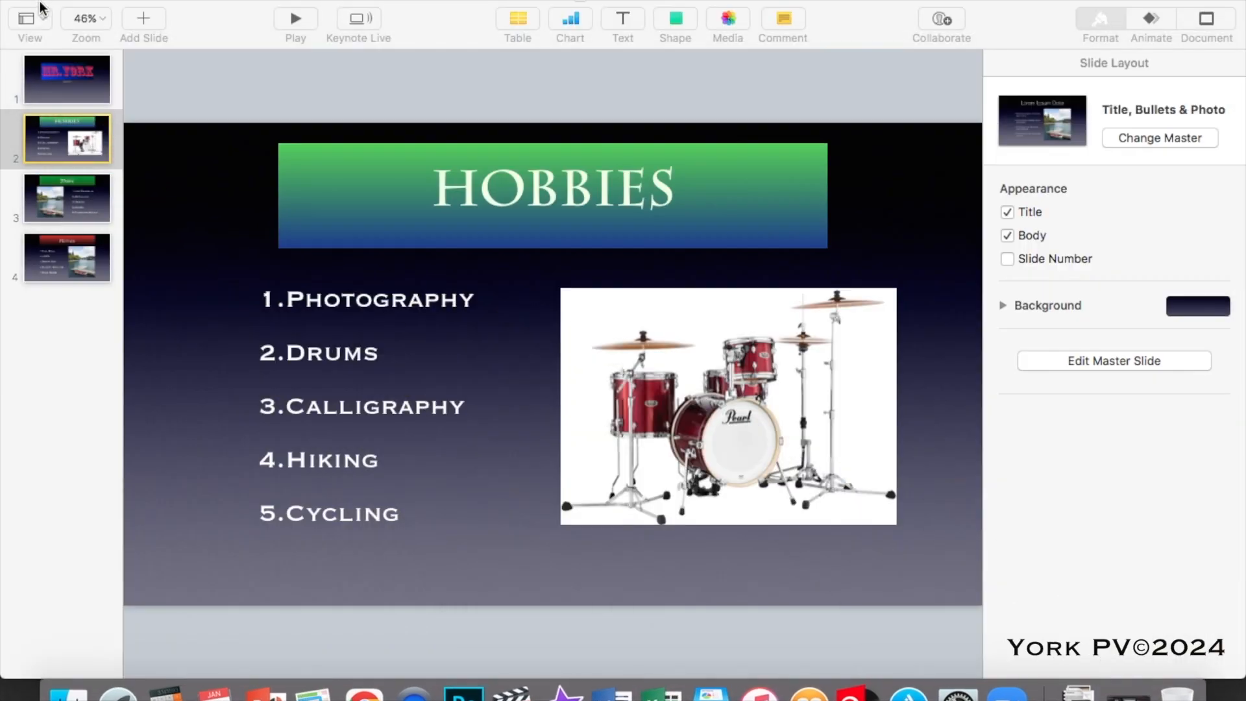
{"action": "left_click", "coordinate": [365, 691]}
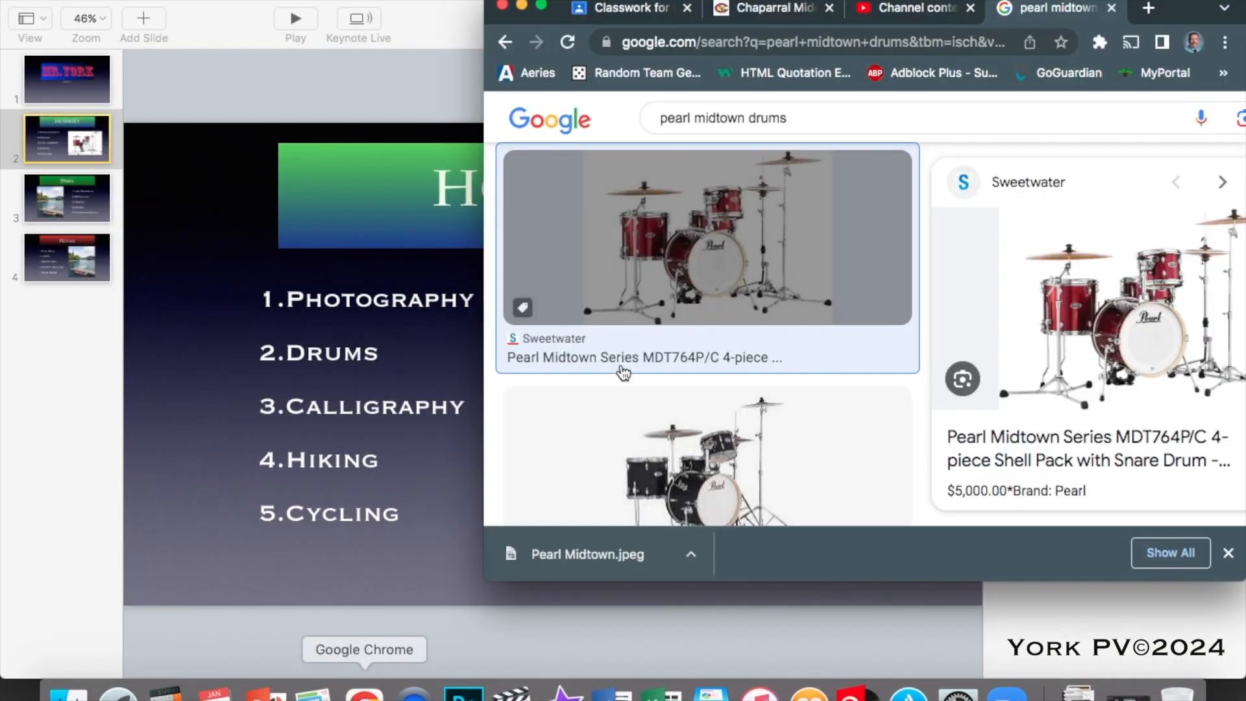
{"action": "left_click", "coordinate": [607, 8]}
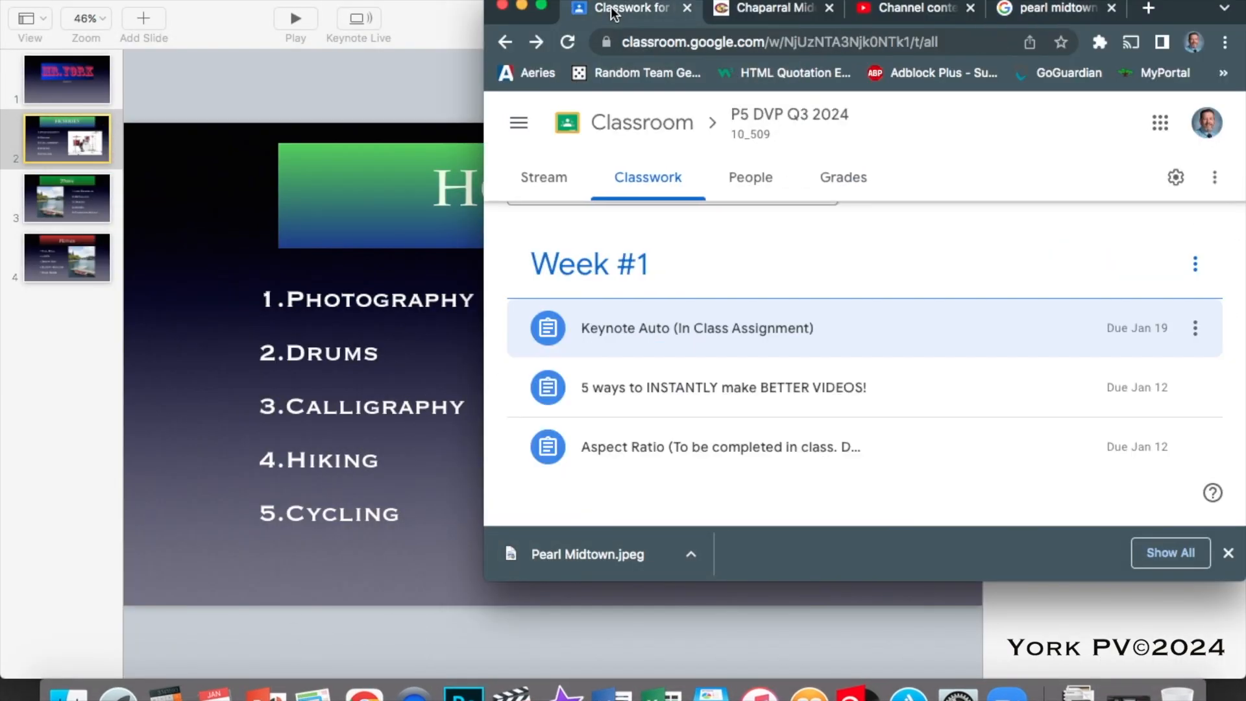
{"action": "left_click_drag", "start_coordinate": [491, 580], "coordinate": [73, 676]}
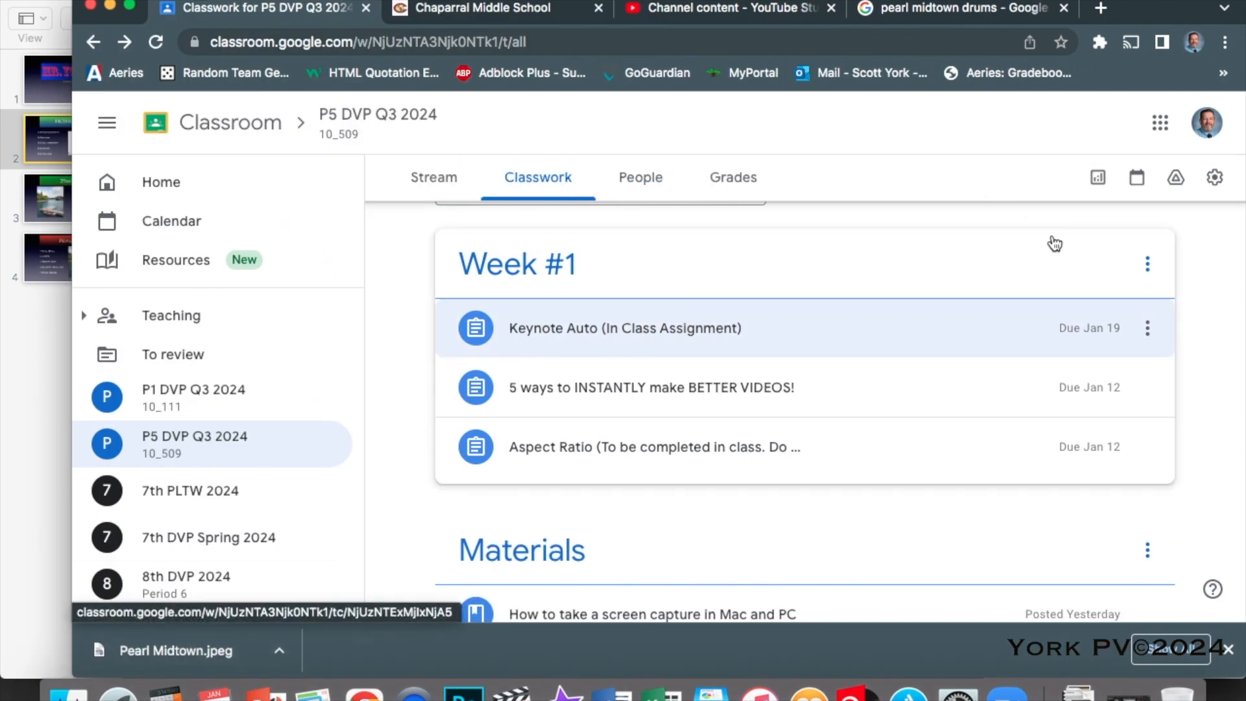
{"action": "left_click", "coordinate": [112, 8]}
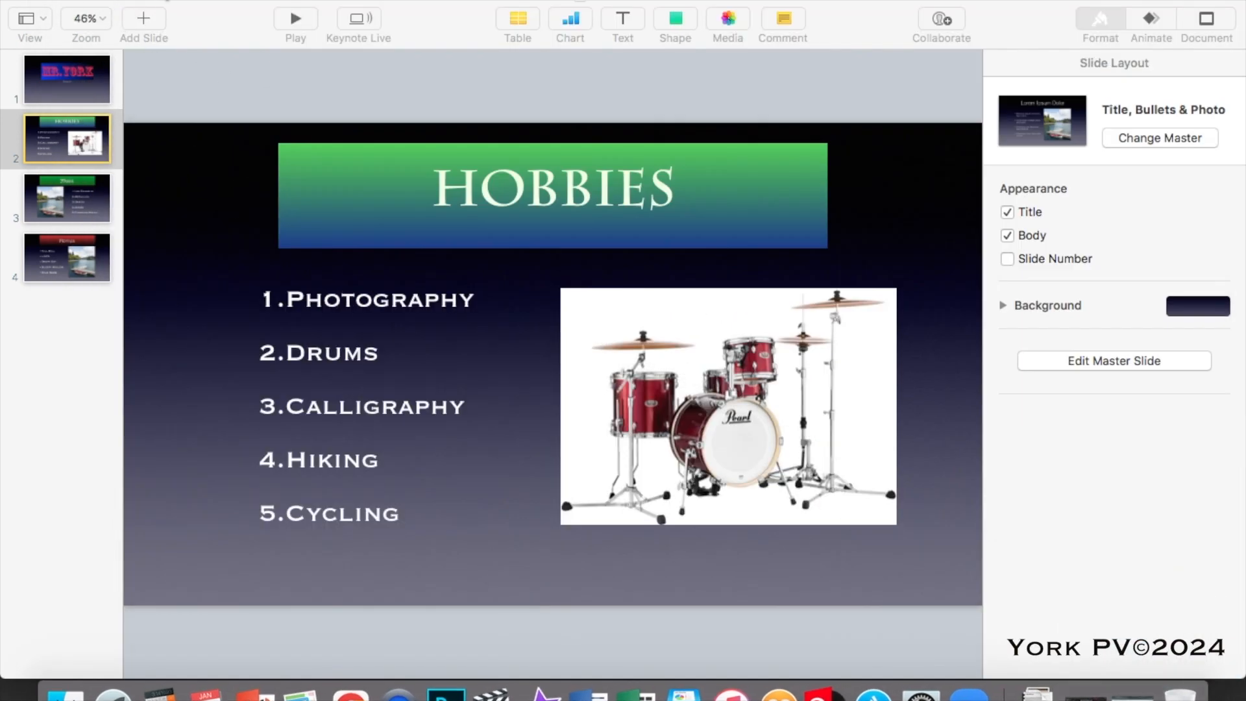
Switch back to Keynote and save the presentation again with the Hobbies slide open
{"action": "left_click", "coordinate": [228, 12]}
{"action": "left_click", "coordinate": [132, 1]}
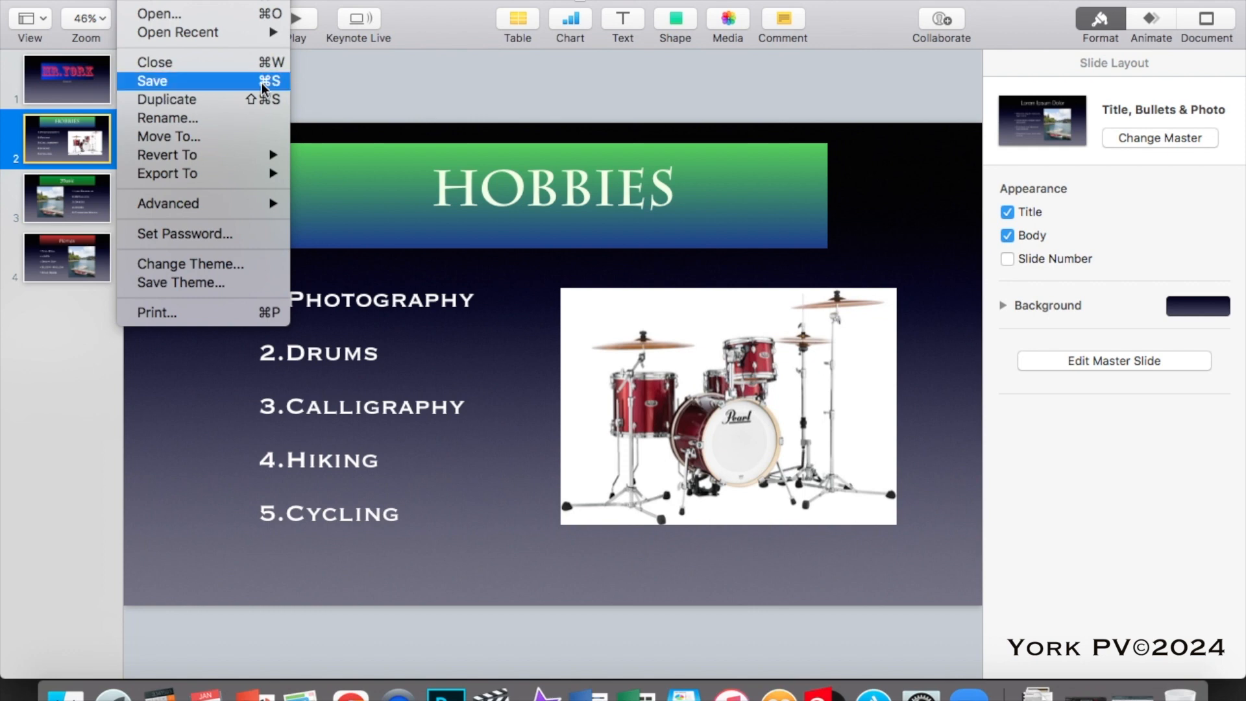
{"action": "left_click", "coordinate": [165, 80]}
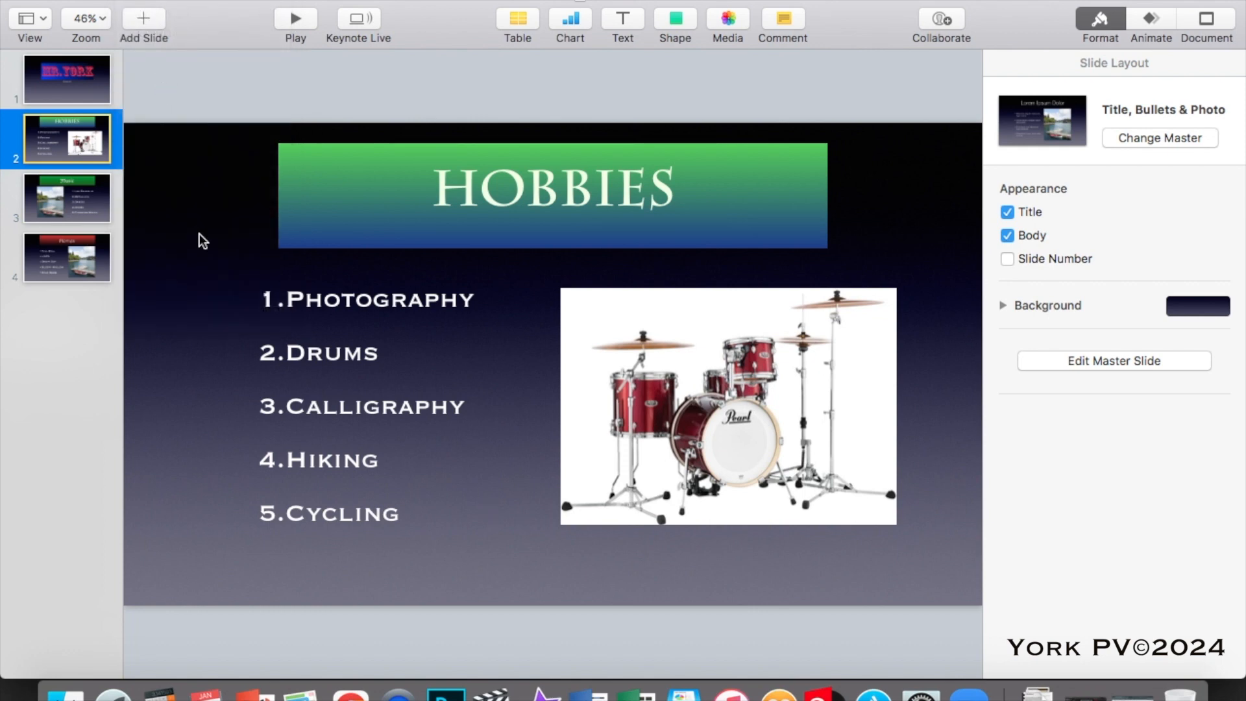
View the Music slide and the Movies slide to check their placeholder photos
{"action": "left_click", "coordinate": [84, 203]}
{"action": "left_click", "coordinate": [72, 270]}
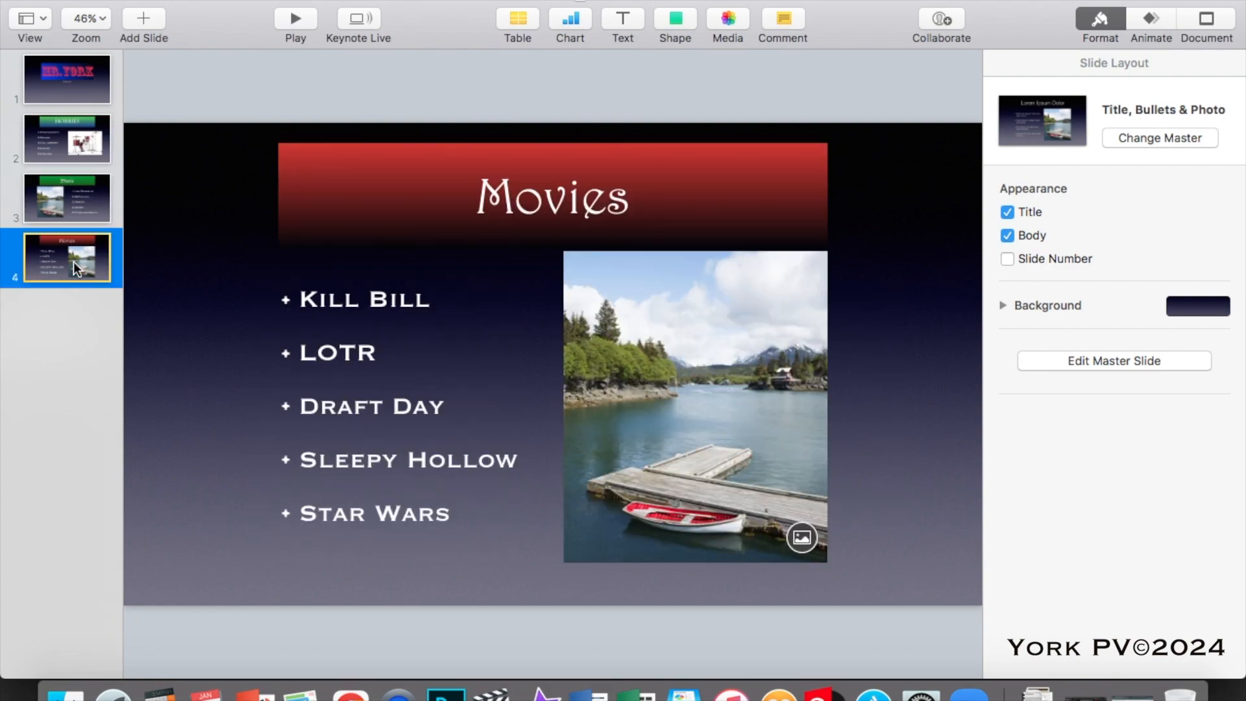